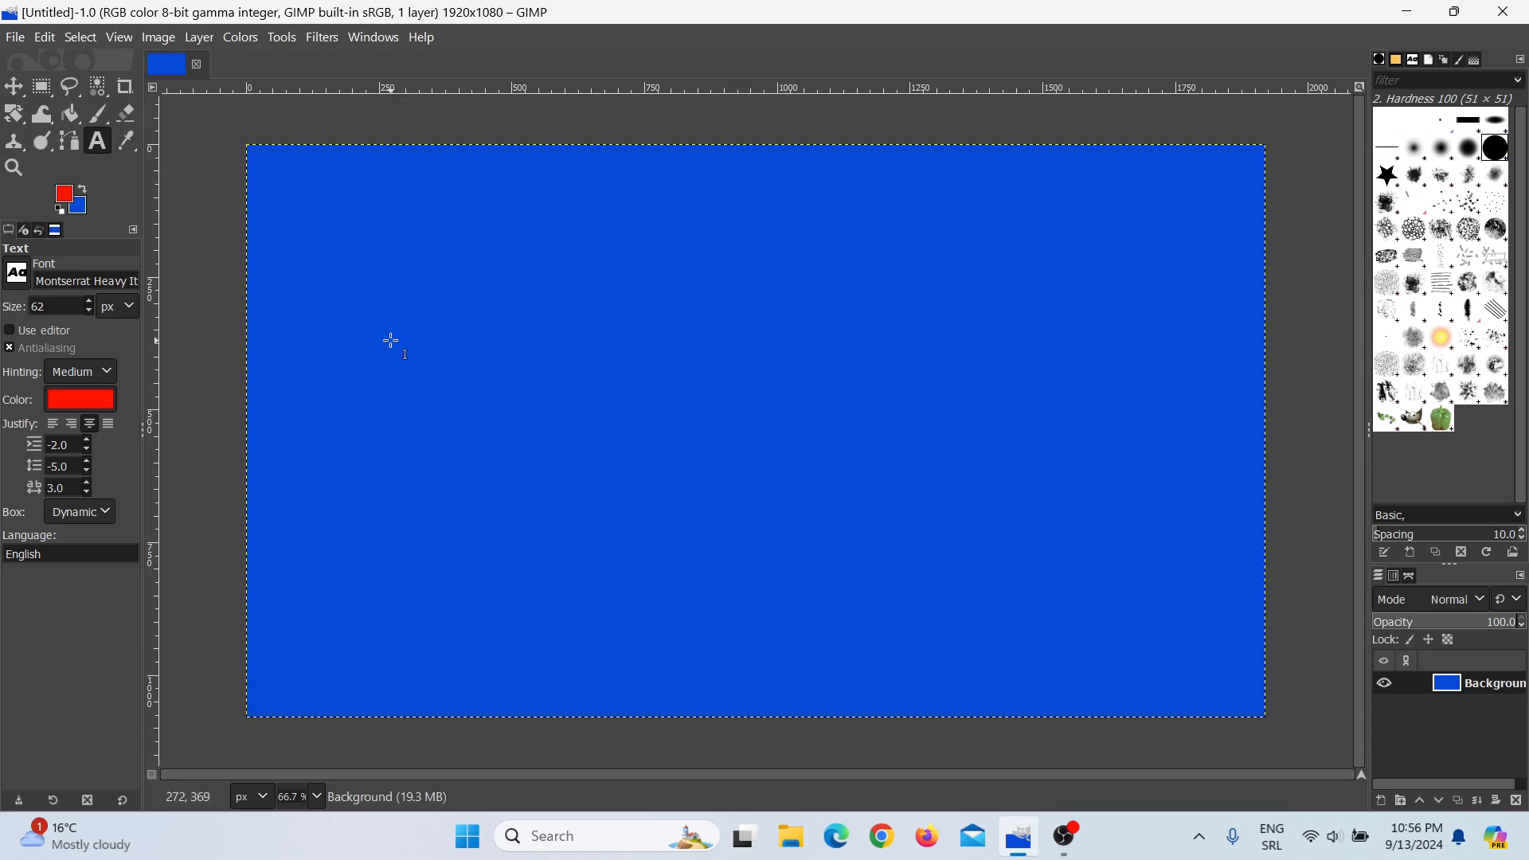
Step: Add the text GLOW in a text box across the middle of the canvas and color it white (ffffff)
{"action": "left_click_drag", "start_coordinate": [399, 336], "coordinate": [1130, 538]}
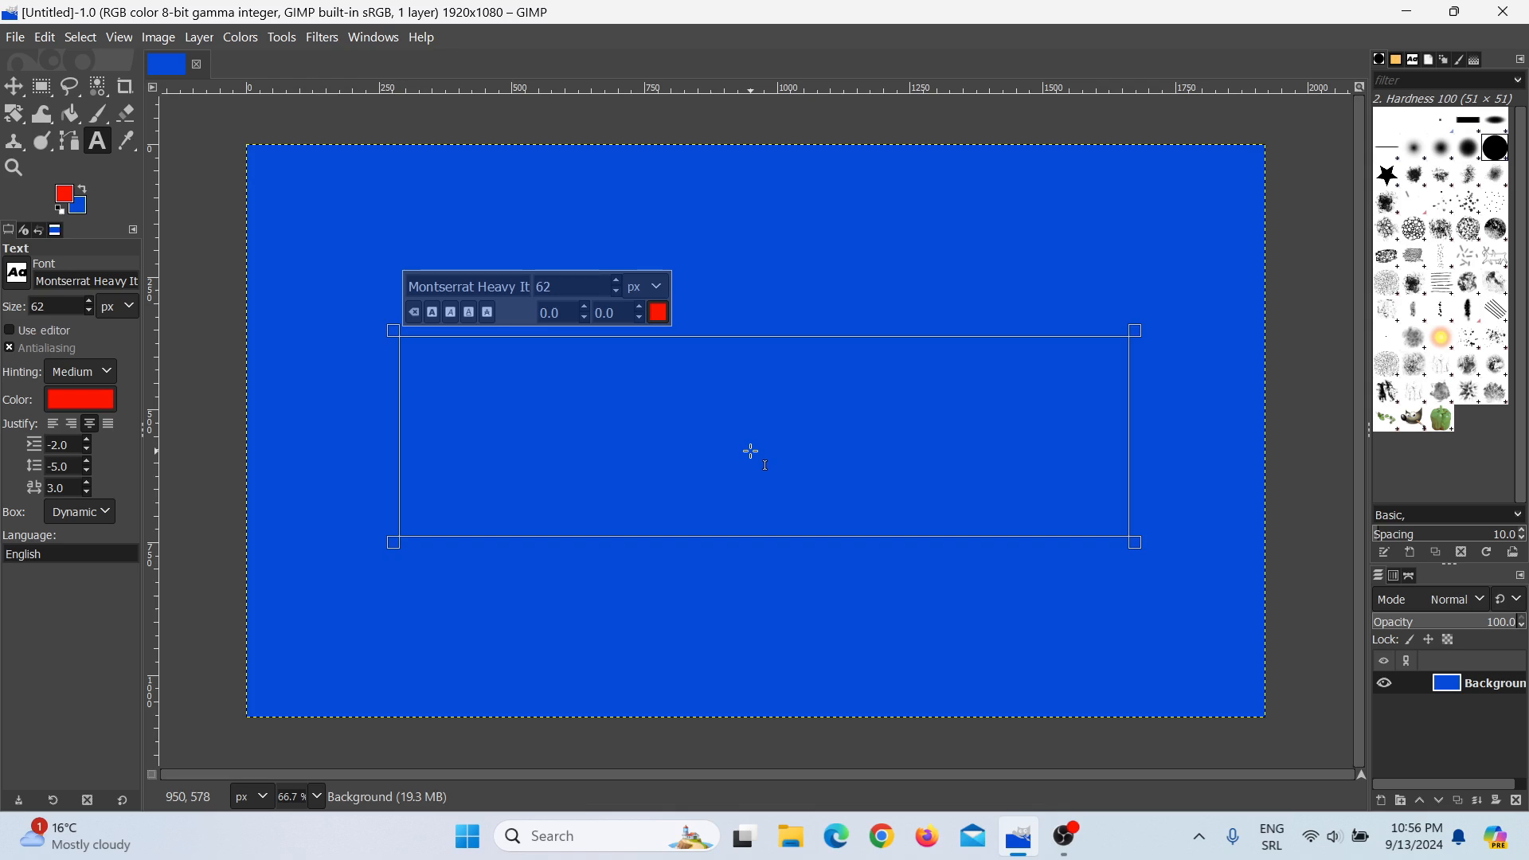
{"action": "type", "text": "GLOW"}
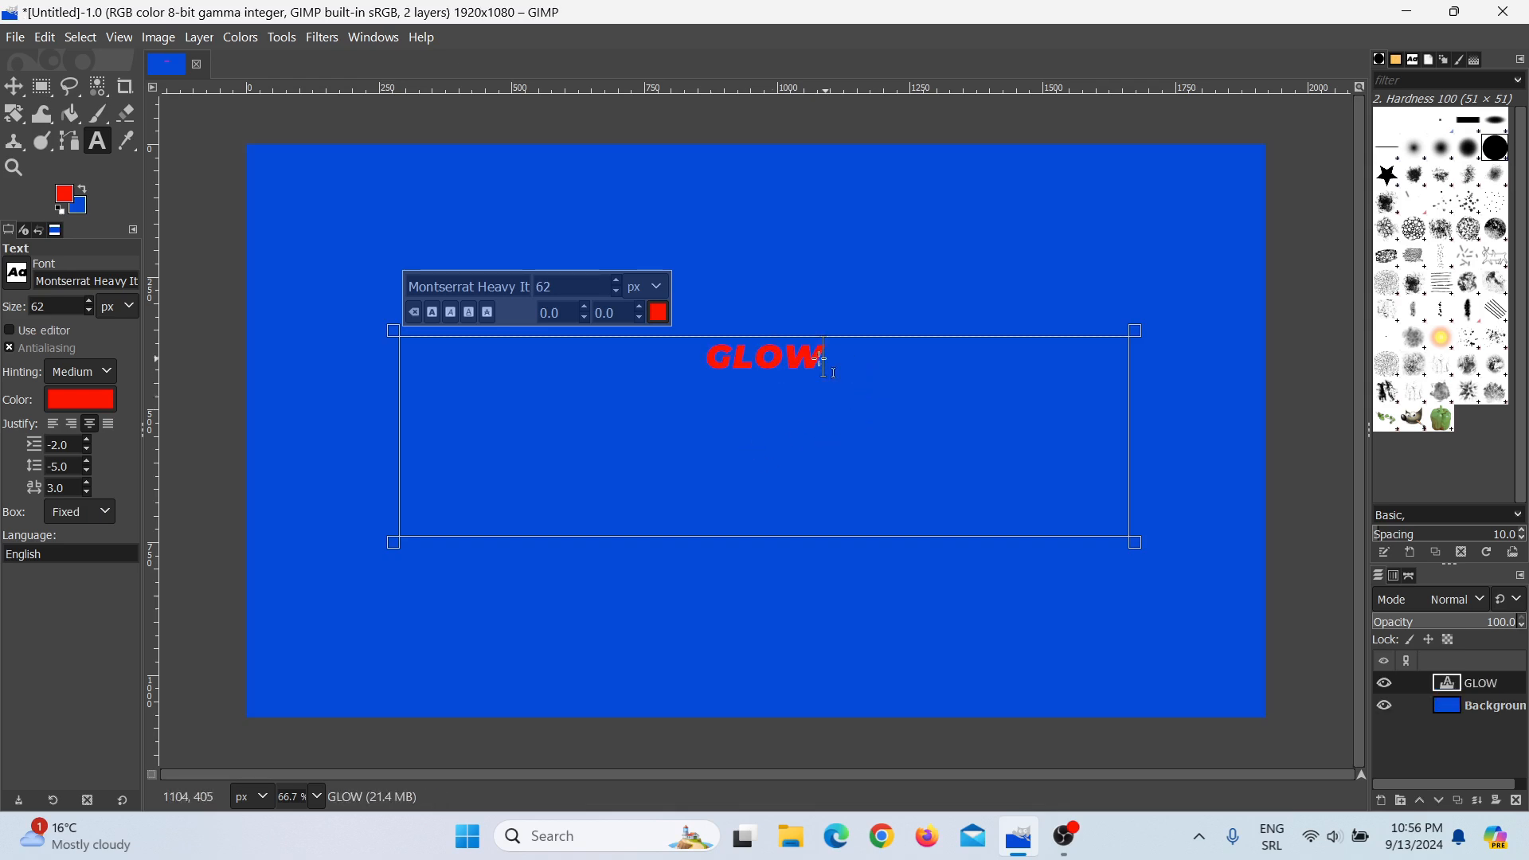
{"action": "left_click_drag", "start_coordinate": [822, 360], "coordinate": [706, 362]}
{"action": "left_click", "coordinate": [658, 313]}
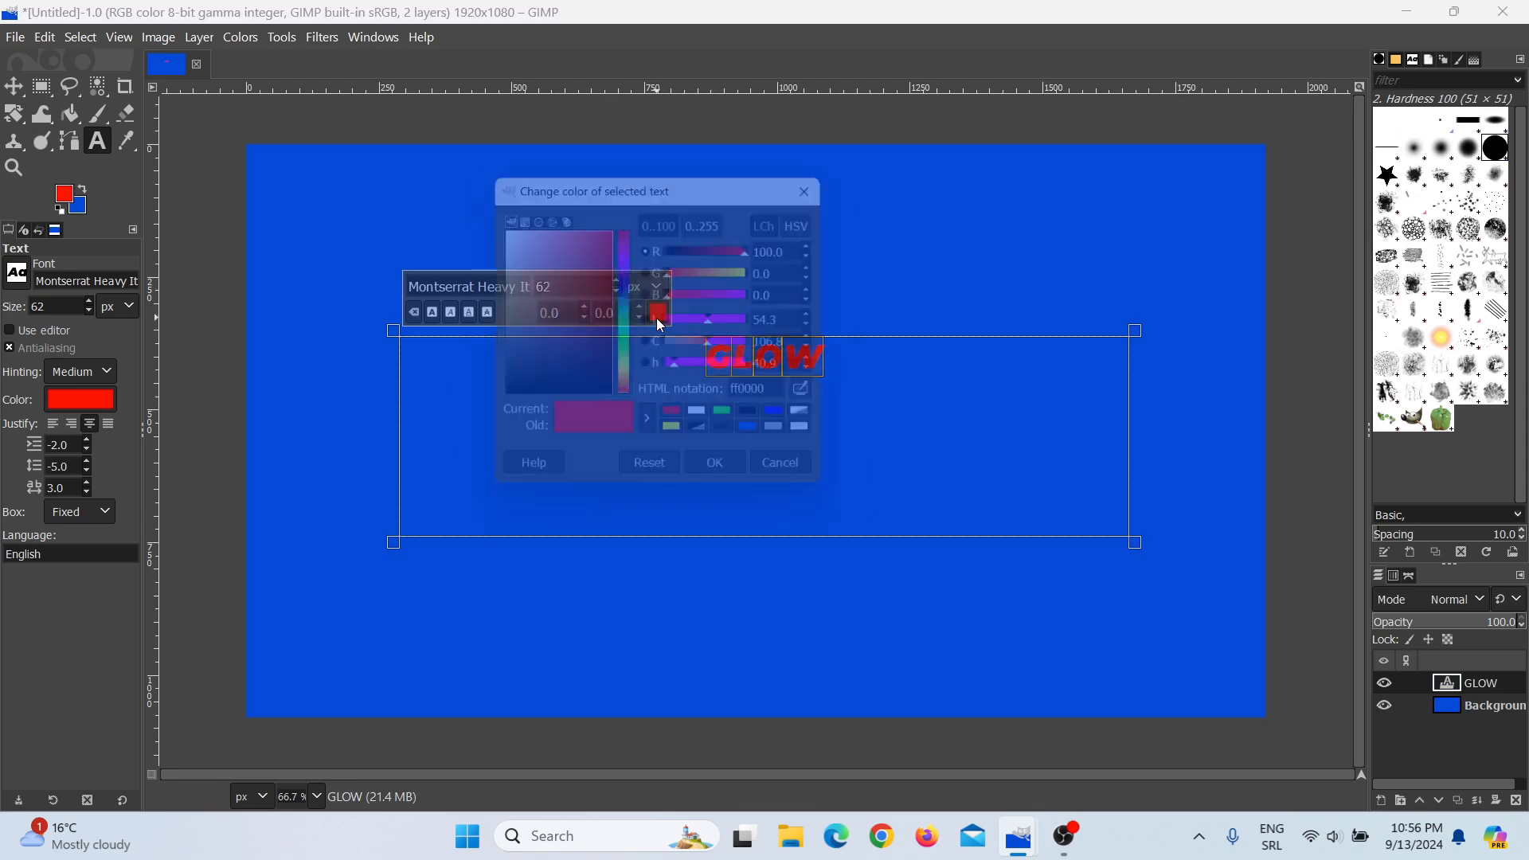
{"action": "left_click", "coordinate": [707, 422]}
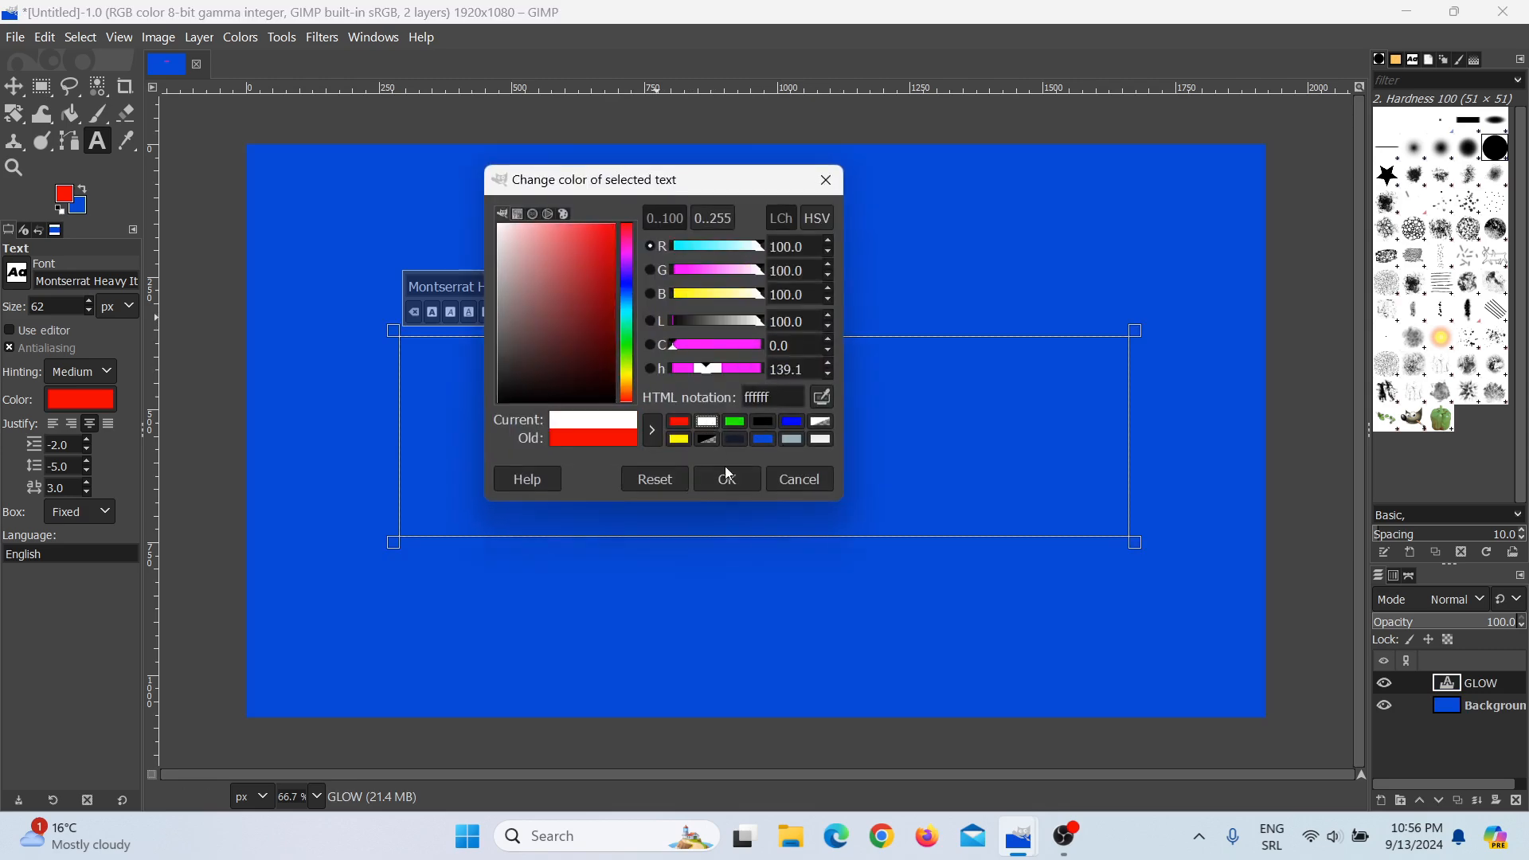
{"action": "left_click", "coordinate": [728, 478]}
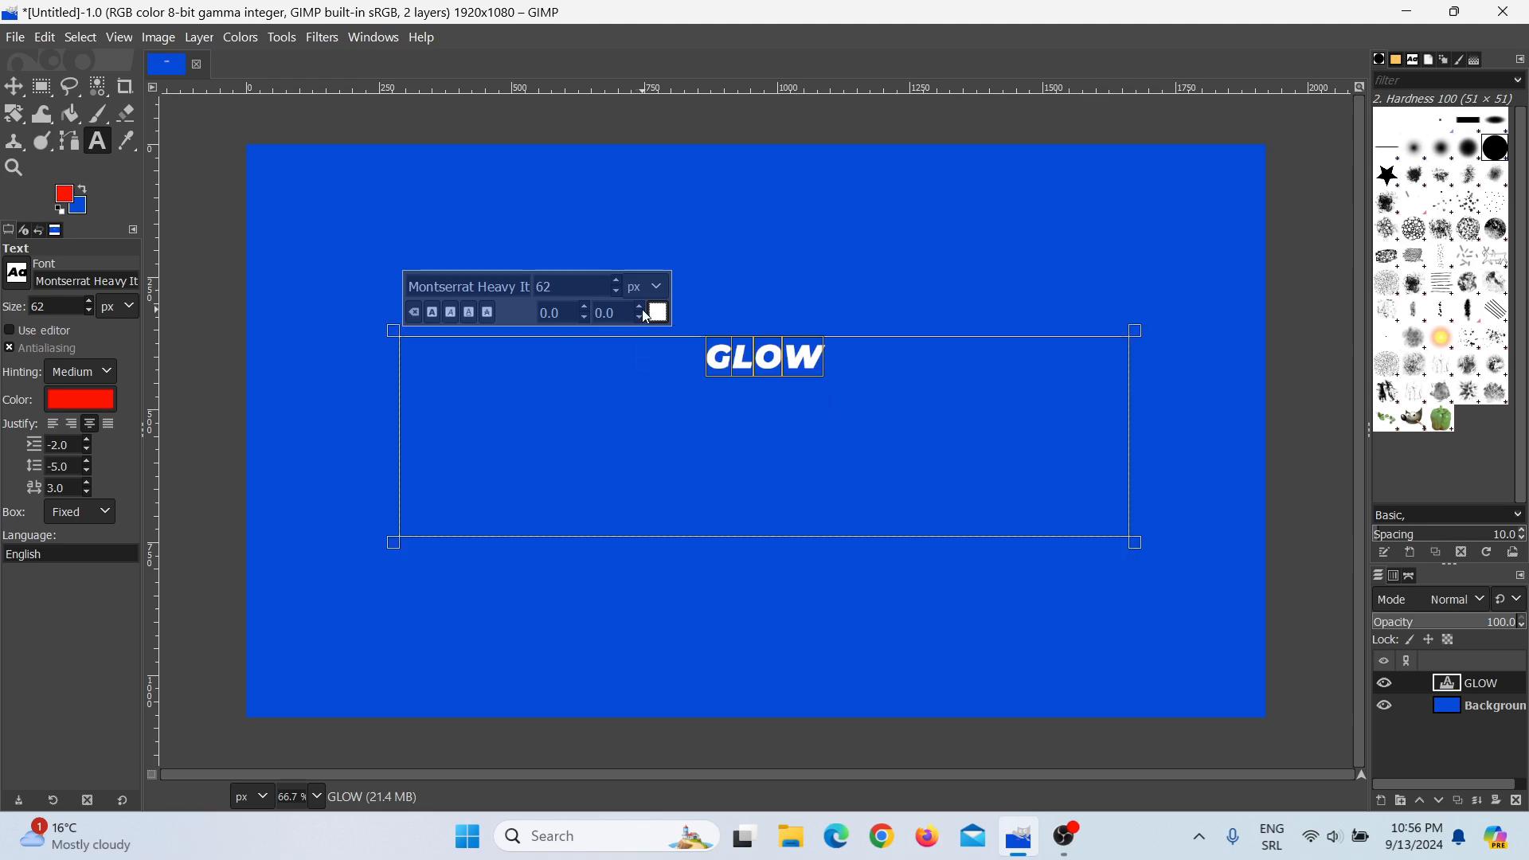
Step: Set the GLOW text's kerning to 4.0 and its size to 250 px
{"action": "scroll", "coordinate": [646, 316], "scroll_direction": "up", "scroll_amount": 4}
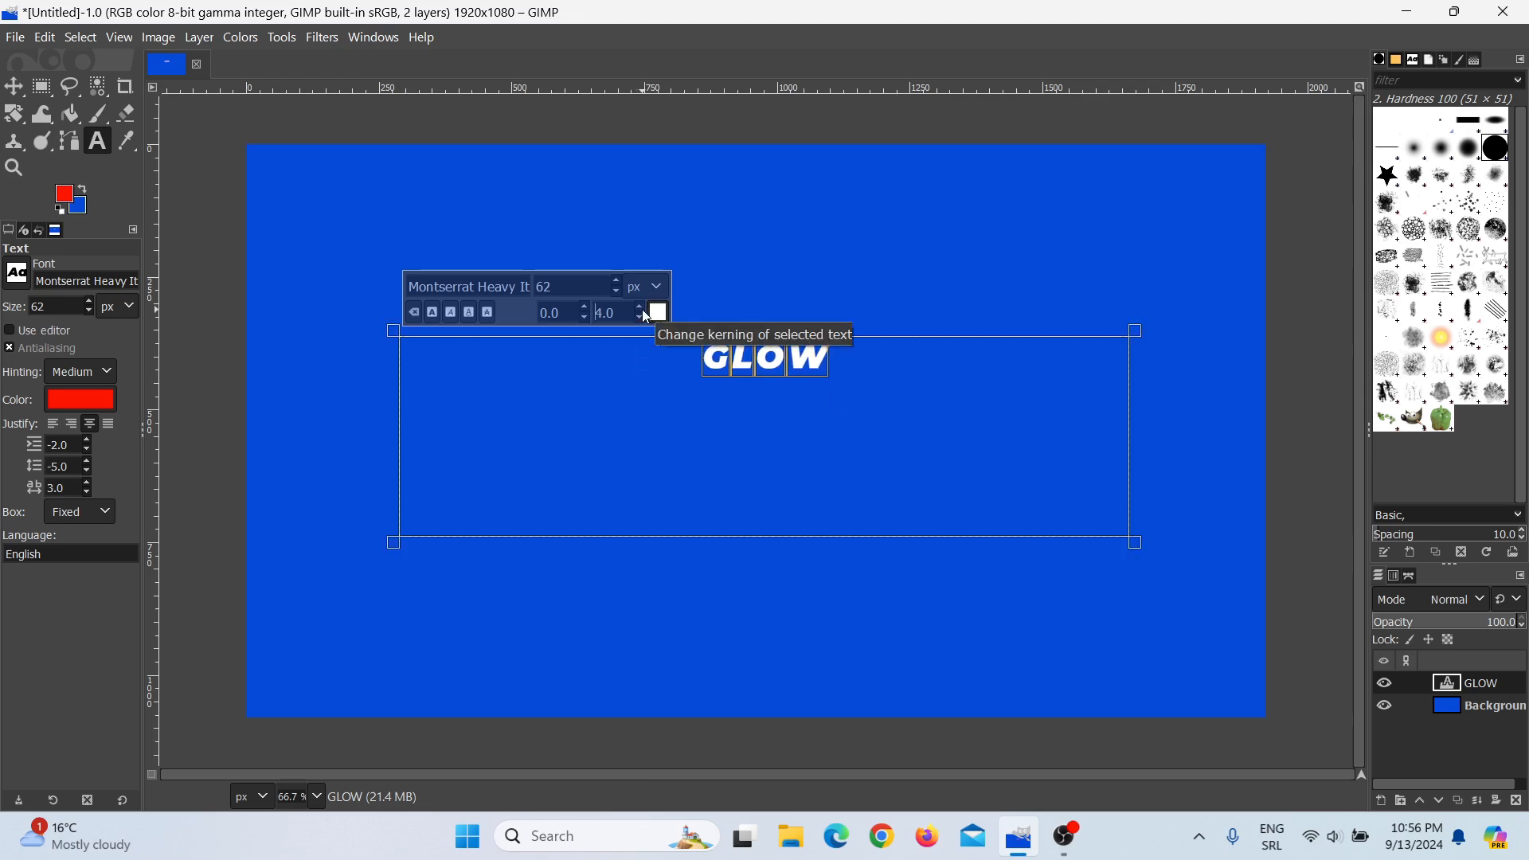
{"action": "left_click_drag", "start_coordinate": [557, 286], "coordinate": [531, 284]}
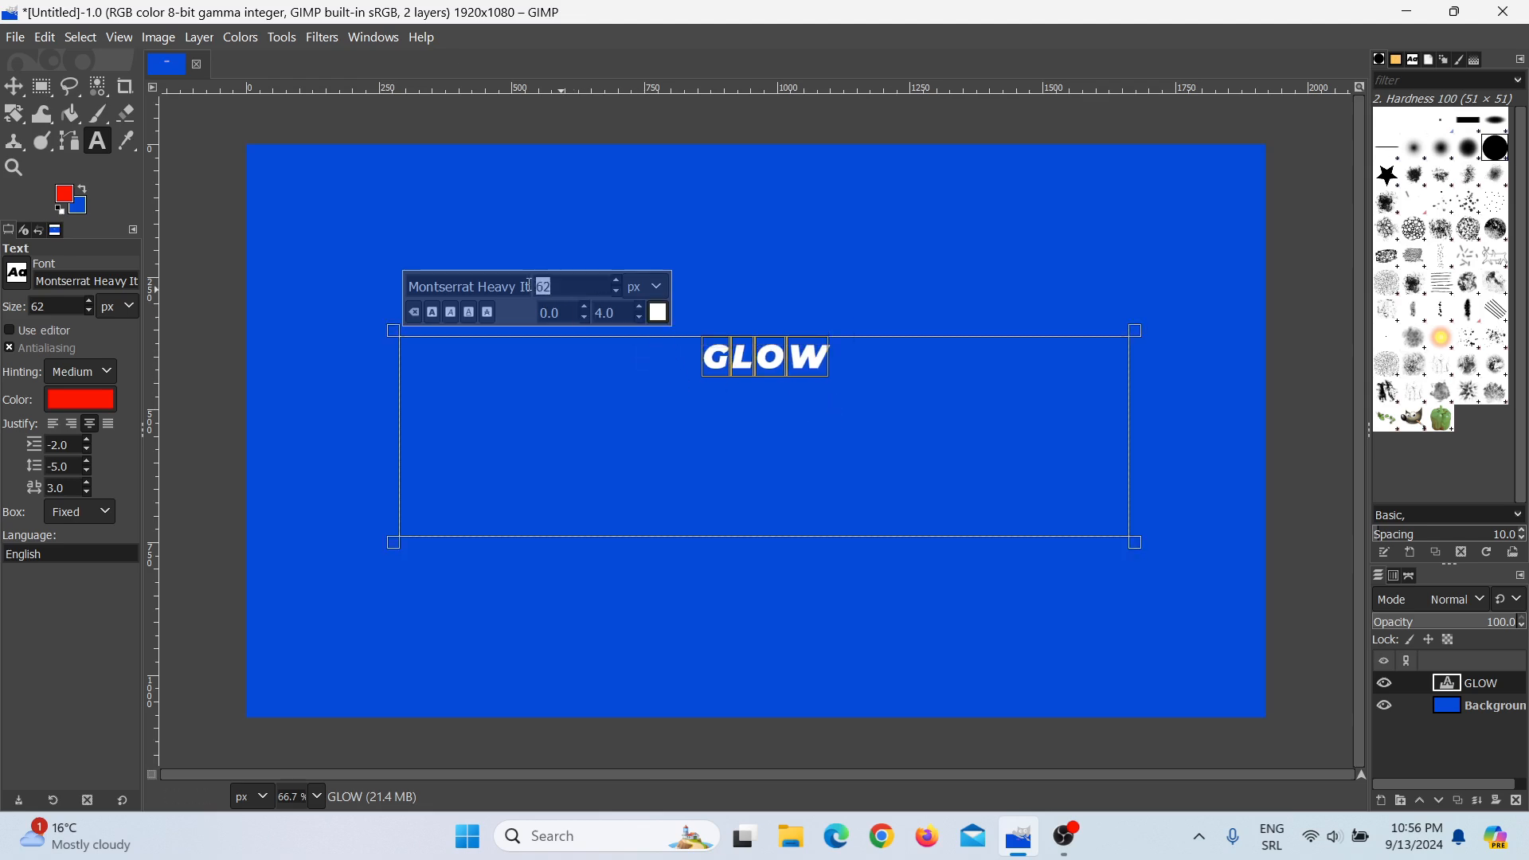
{"action": "type", "text": "250"}
{"action": "key", "text": "Return"}
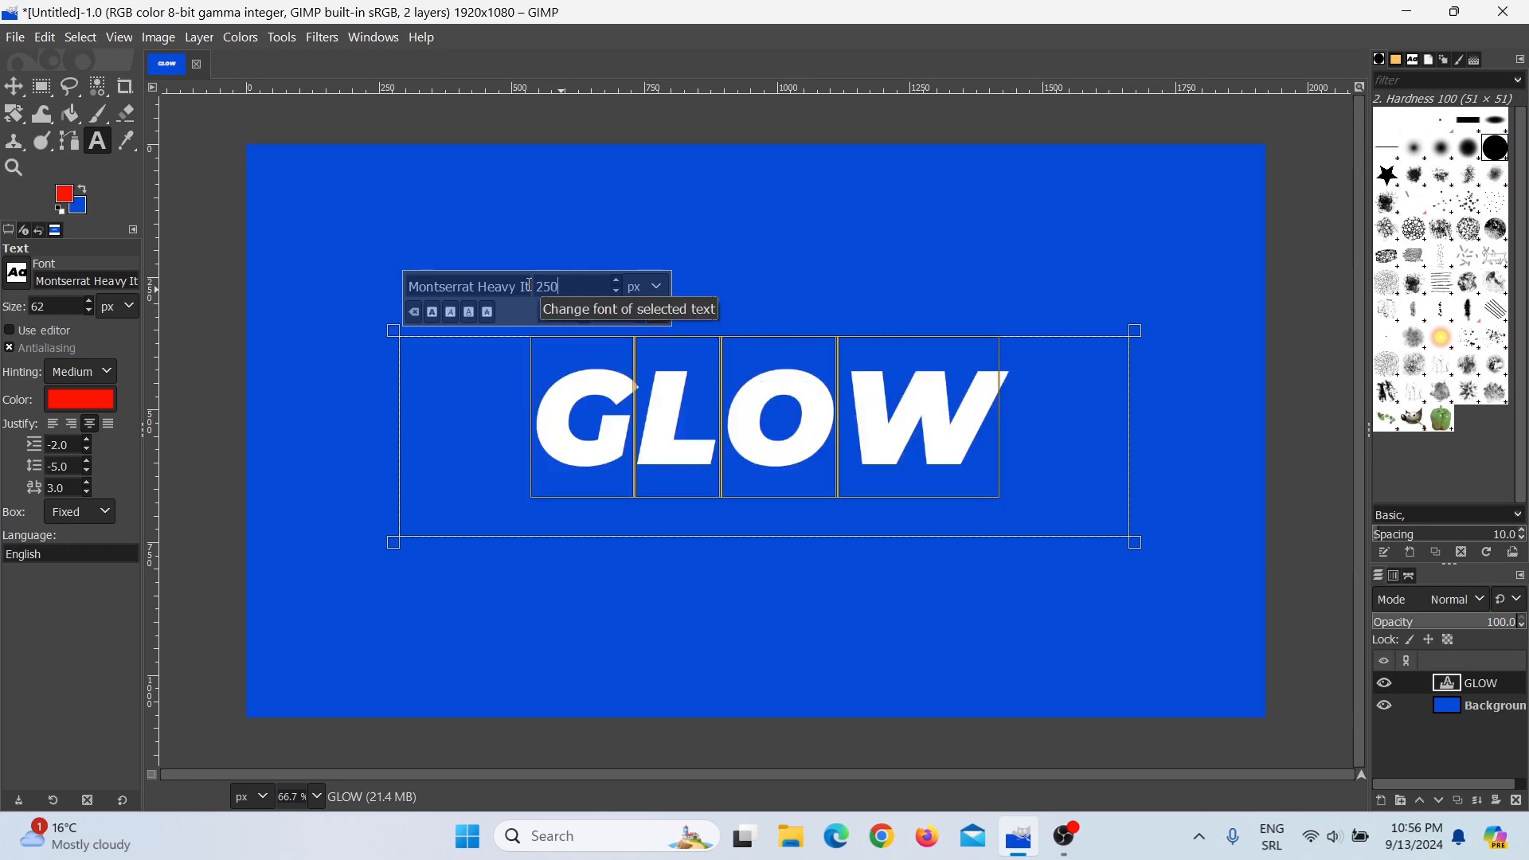
{"action": "left_click", "coordinate": [833, 618]}
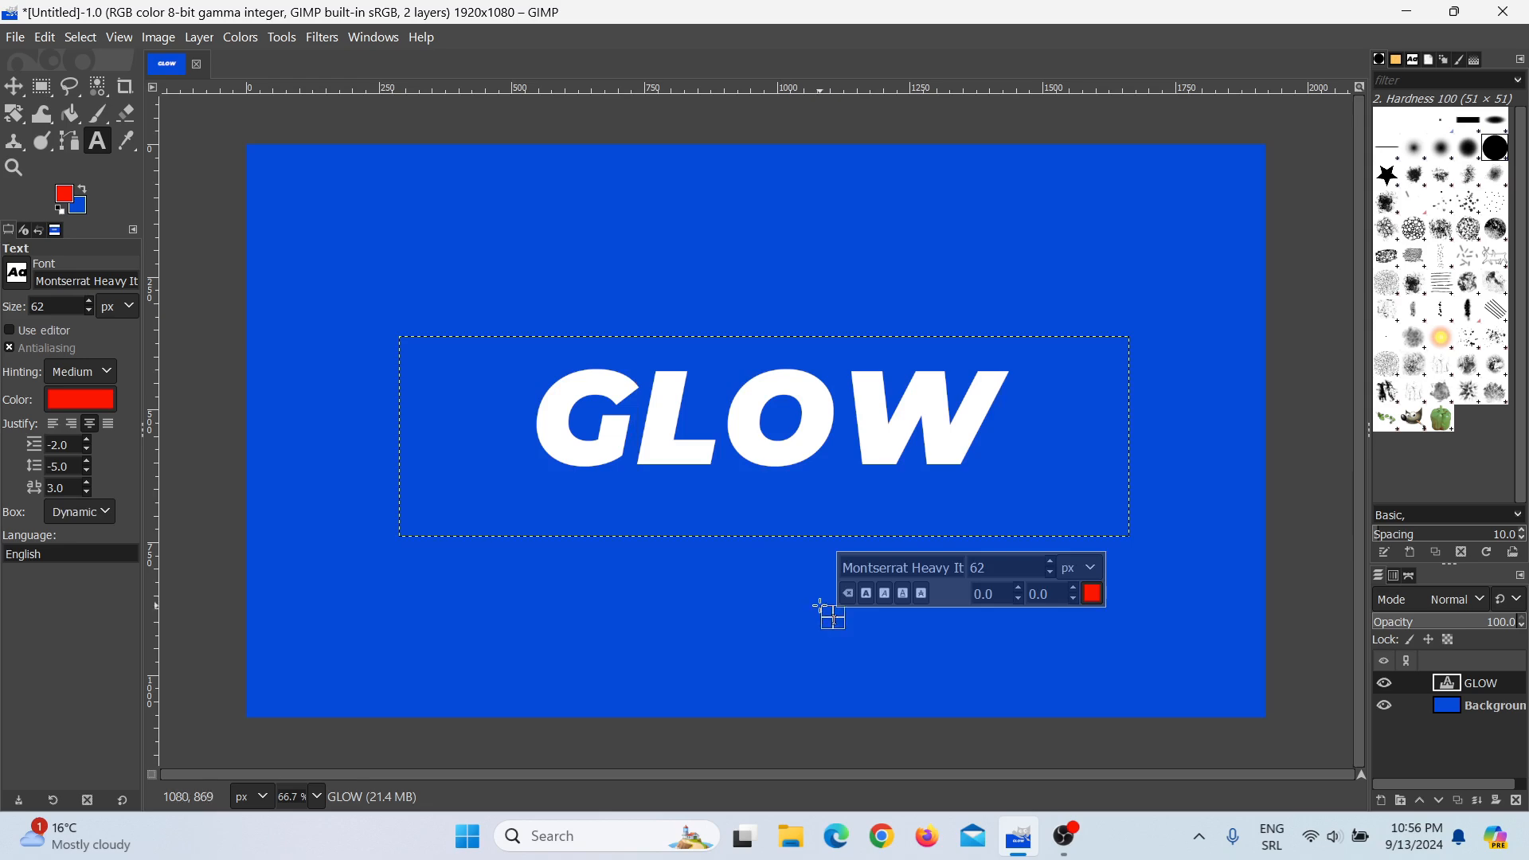
{"action": "left_click", "coordinate": [329, 39]}
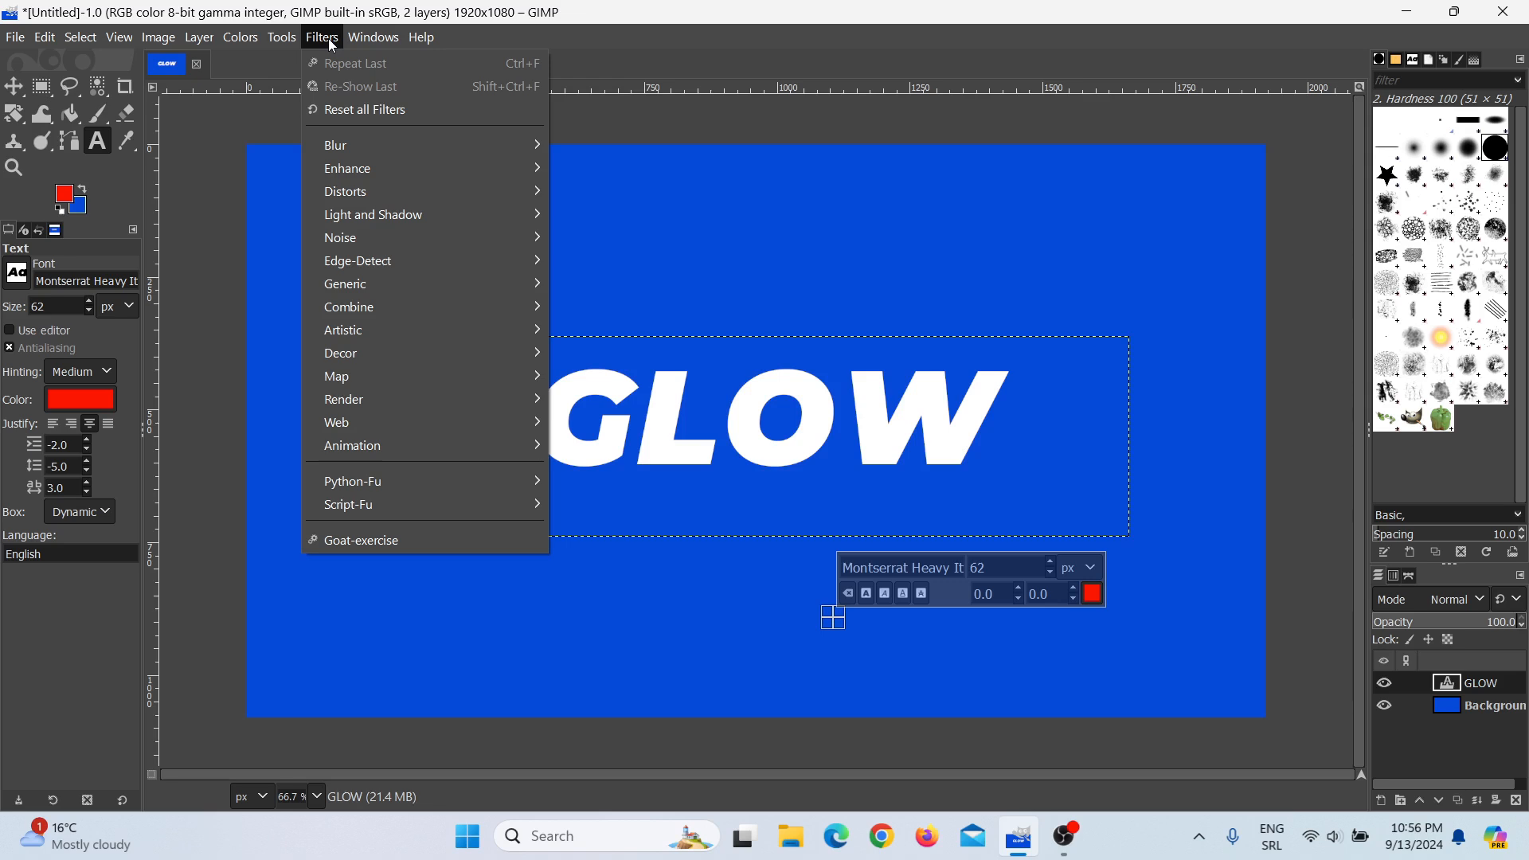
{"action": "mouse_move", "coordinate": [369, 150]}
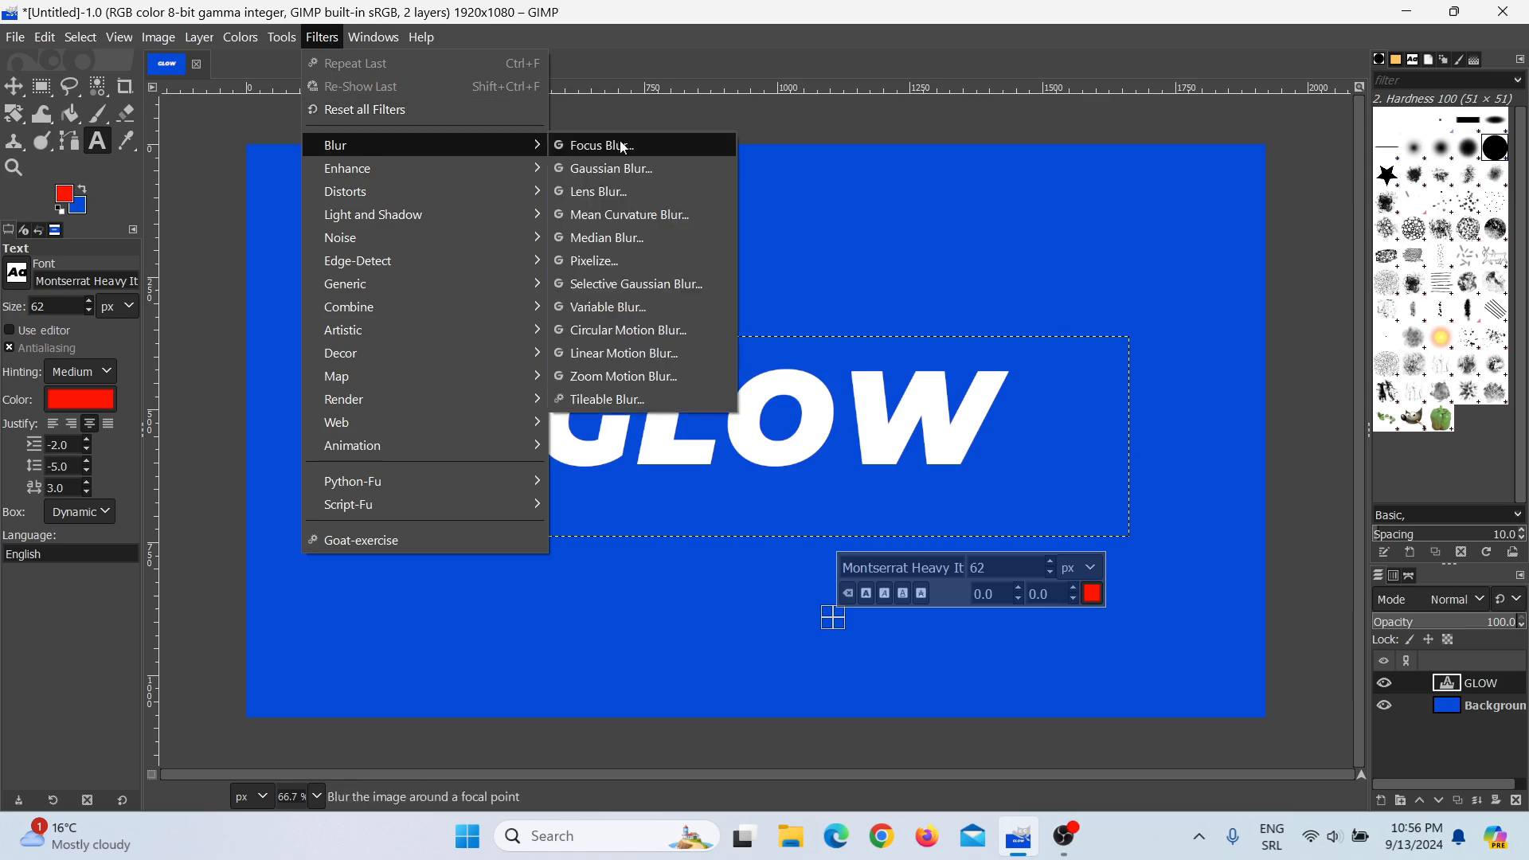
{"action": "left_click", "coordinate": [644, 172]}
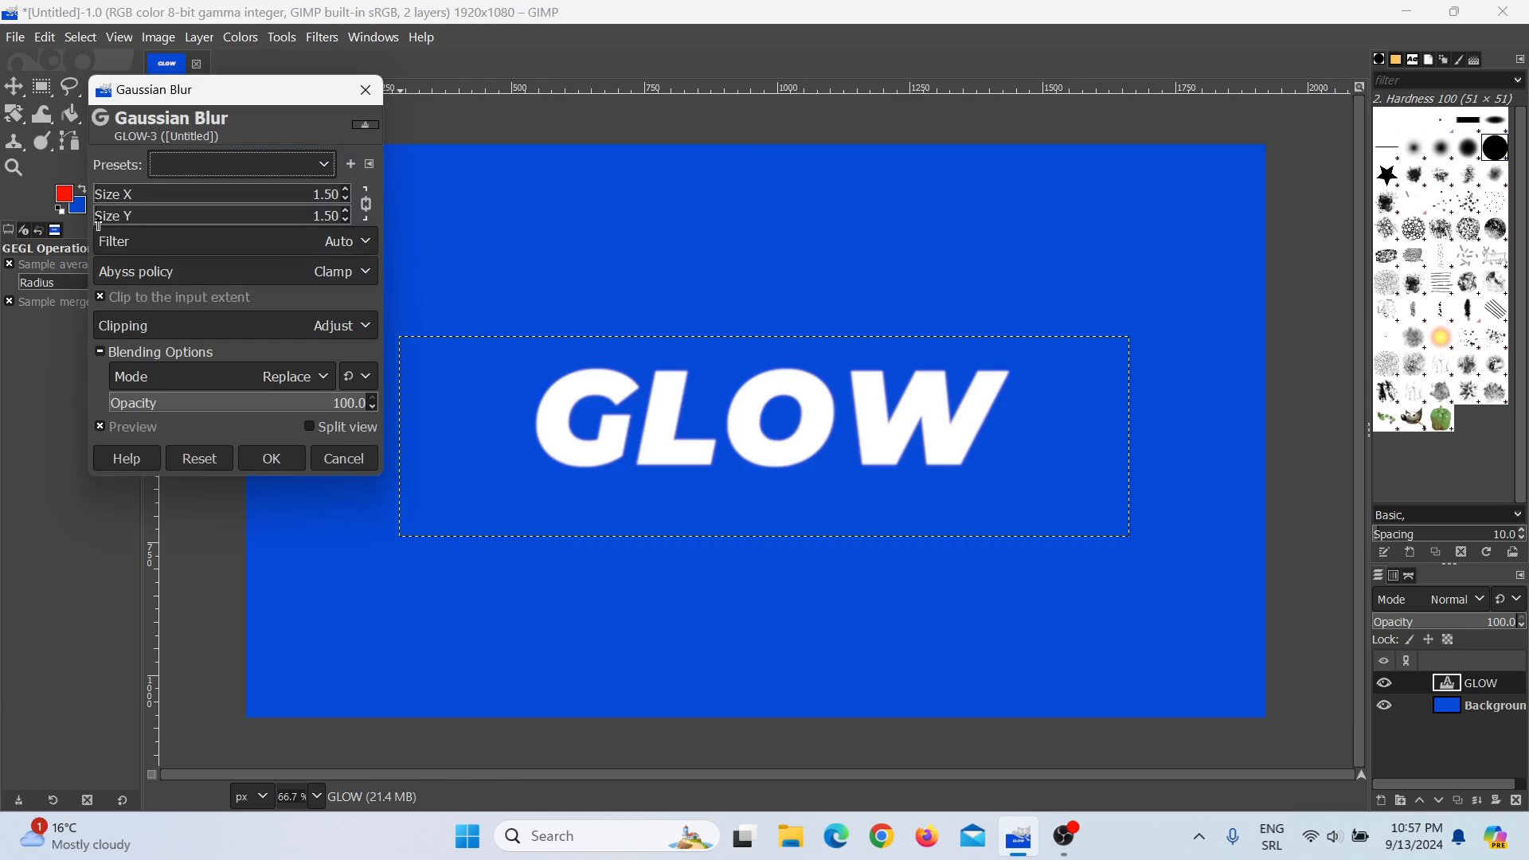
{"action": "mouse_move", "coordinate": [100, 222]}
{"action": "left_mouse_down"}
{"action": "mouse_move", "coordinate": [143, 230]}
{"action": "mouse_move", "coordinate": [110, 222]}
{"action": "mouse_move", "coordinate": [124, 226]}
{"action": "left_mouse_up"}
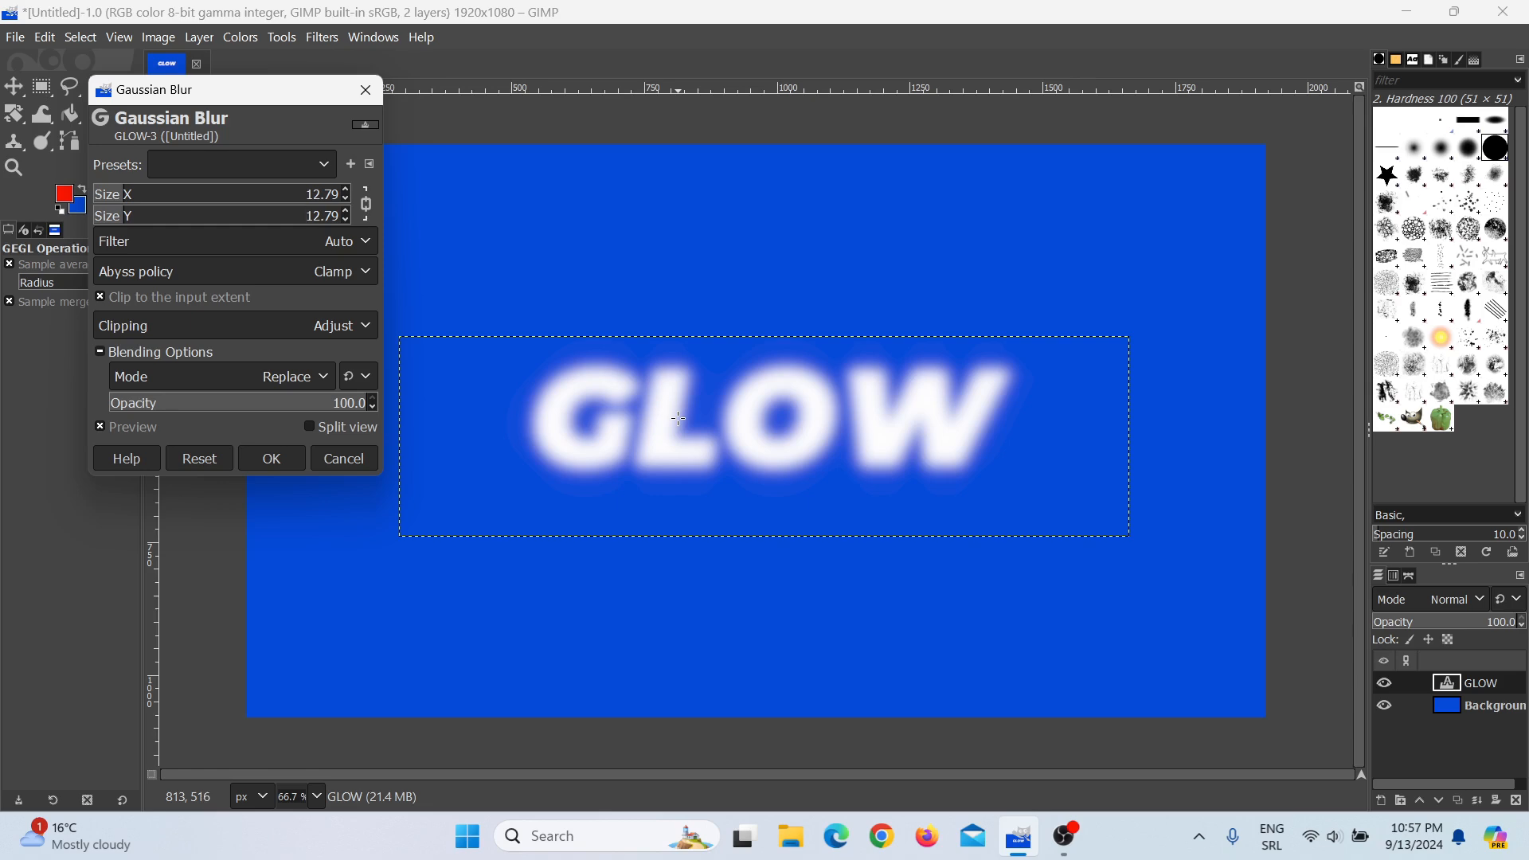
{"action": "left_click", "coordinate": [336, 461]}
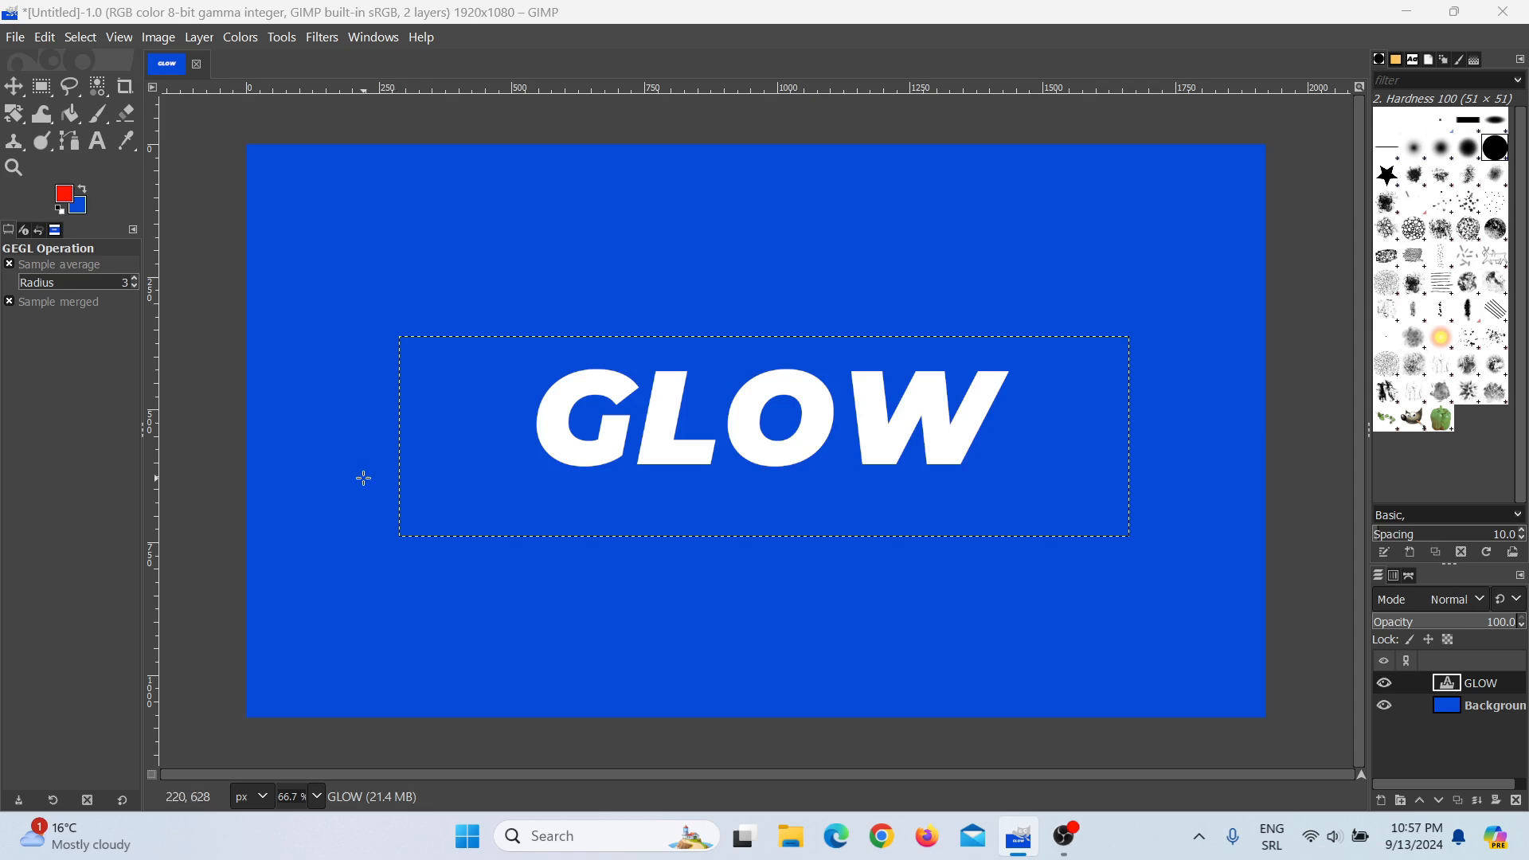
Step: Create a 1920 x 1080 px layer filled with transparency and place it directly below the GLOW text layer
{"action": "left_click", "coordinate": [1384, 801]}
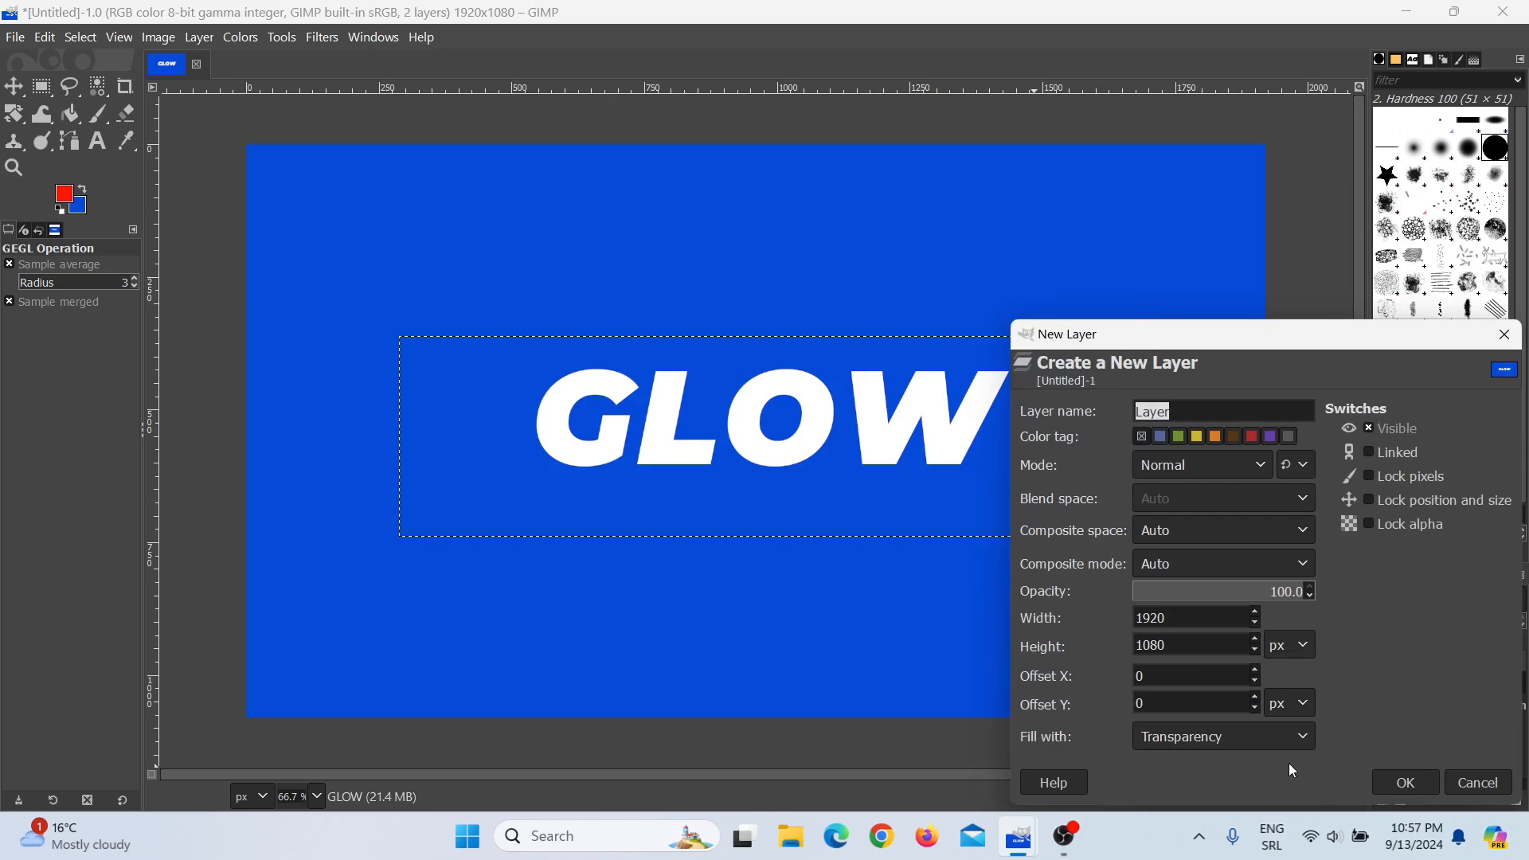
{"action": "left_click", "coordinate": [1243, 740]}
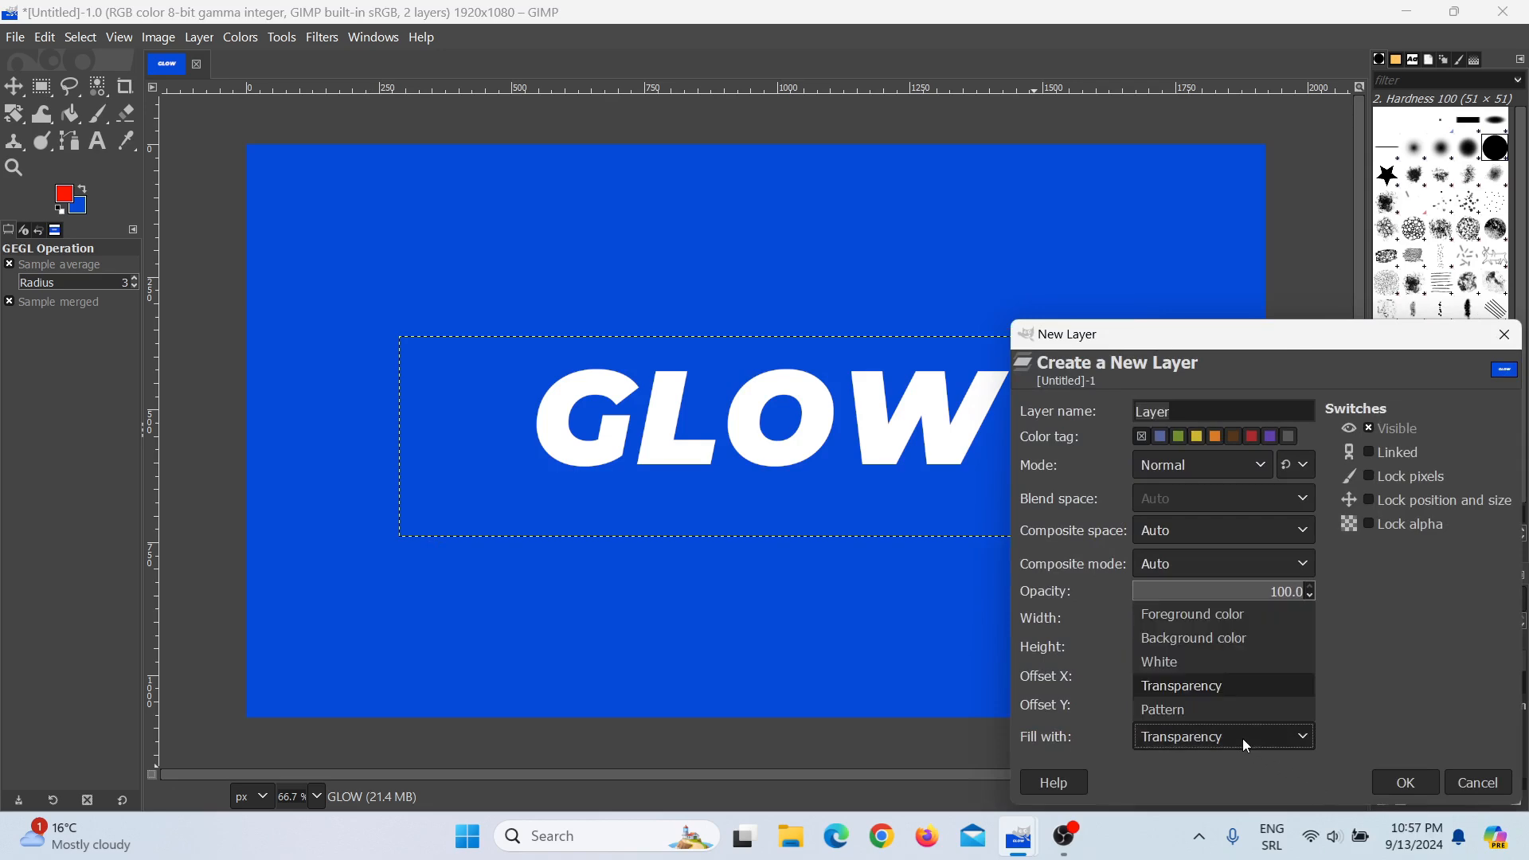
{"action": "left_click", "coordinate": [1224, 683]}
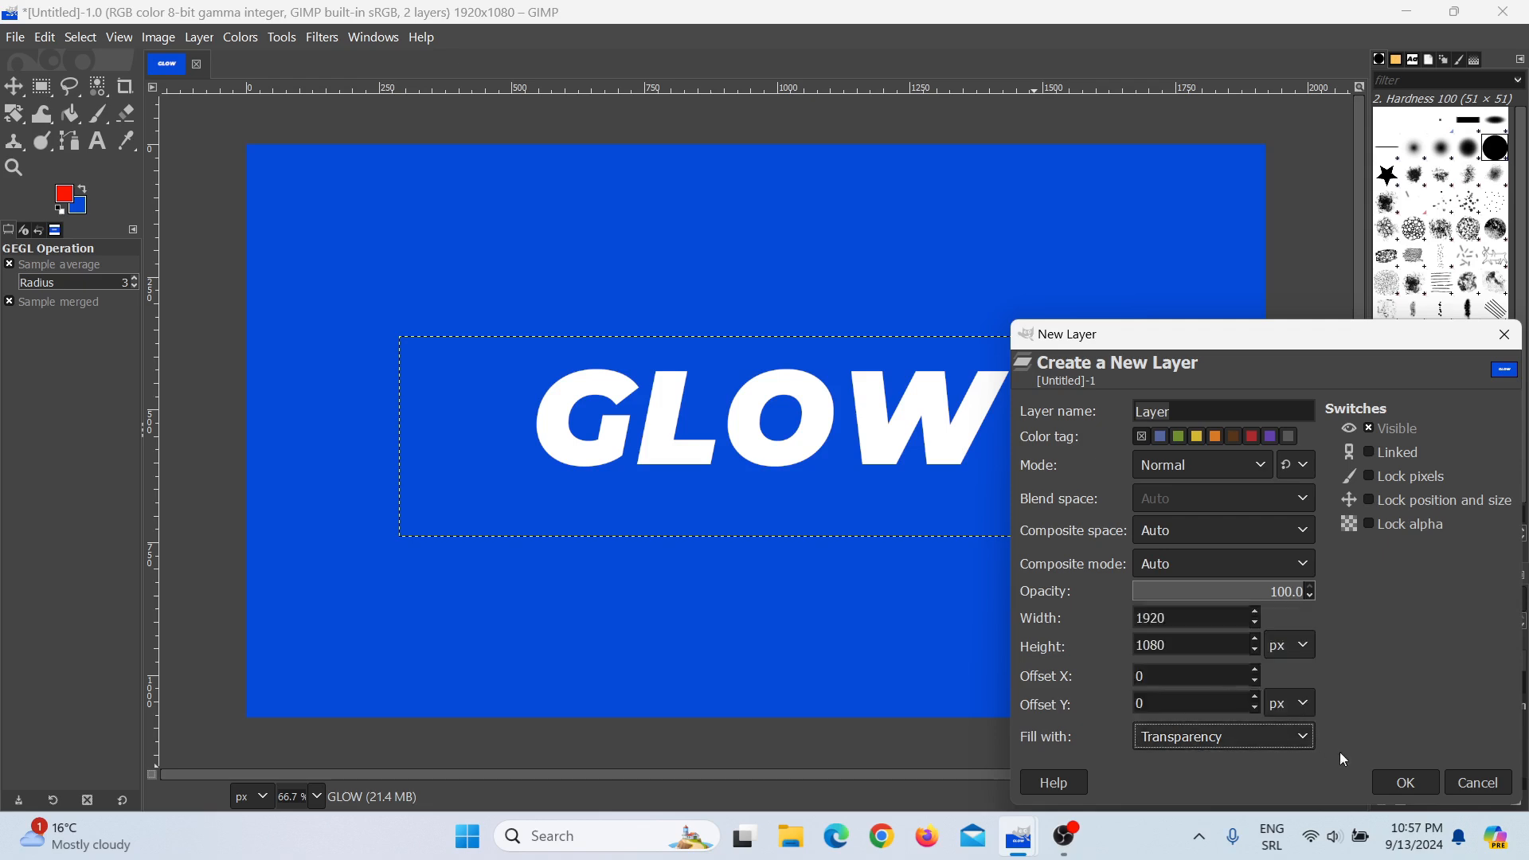
{"action": "left_click", "coordinate": [1407, 787]}
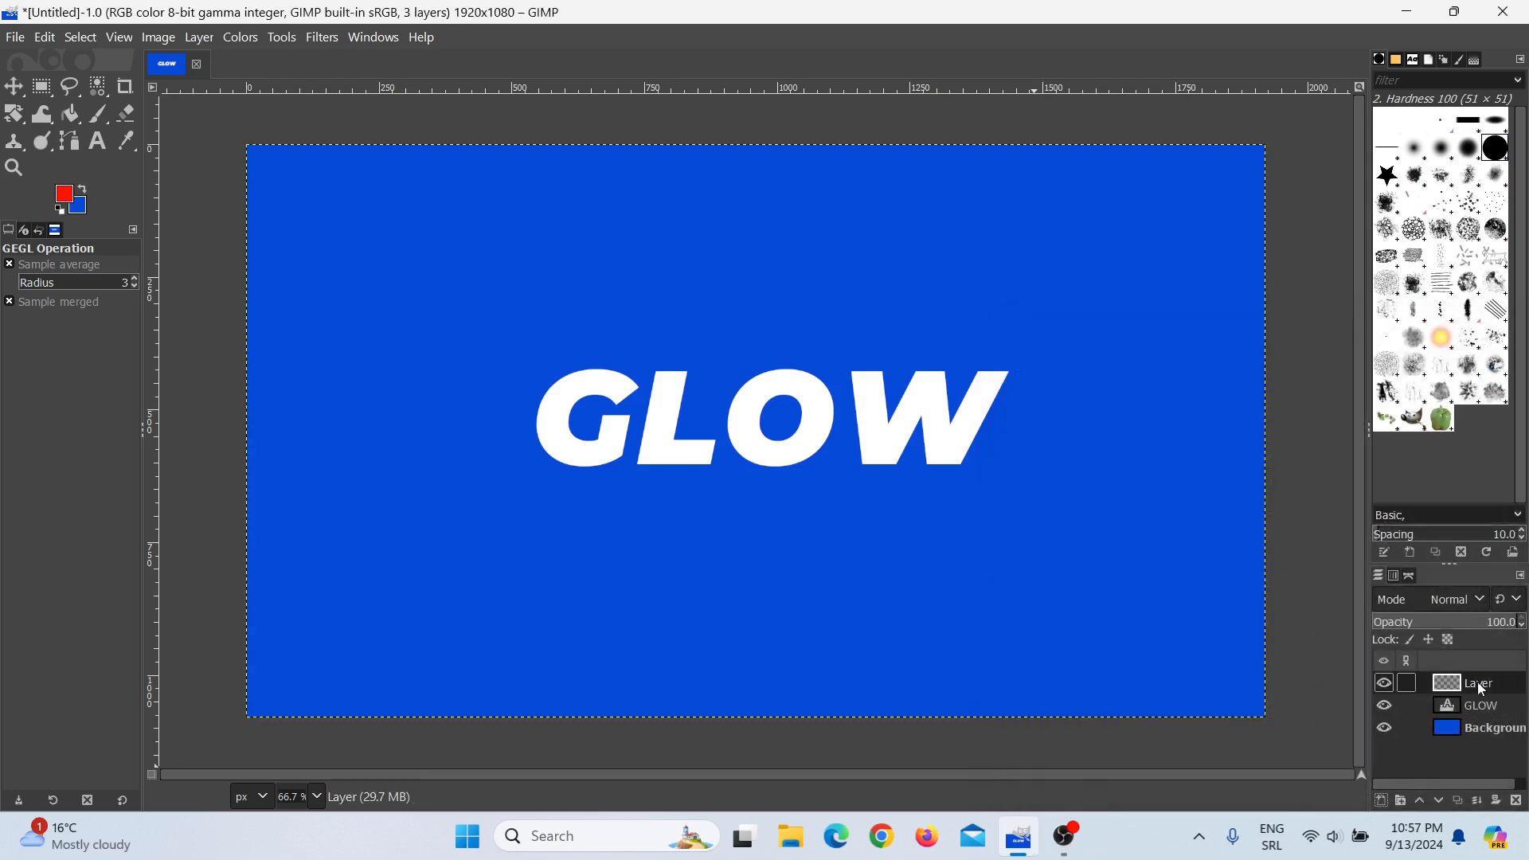
{"action": "left_click_drag", "start_coordinate": [1478, 684], "coordinate": [1476, 708]}
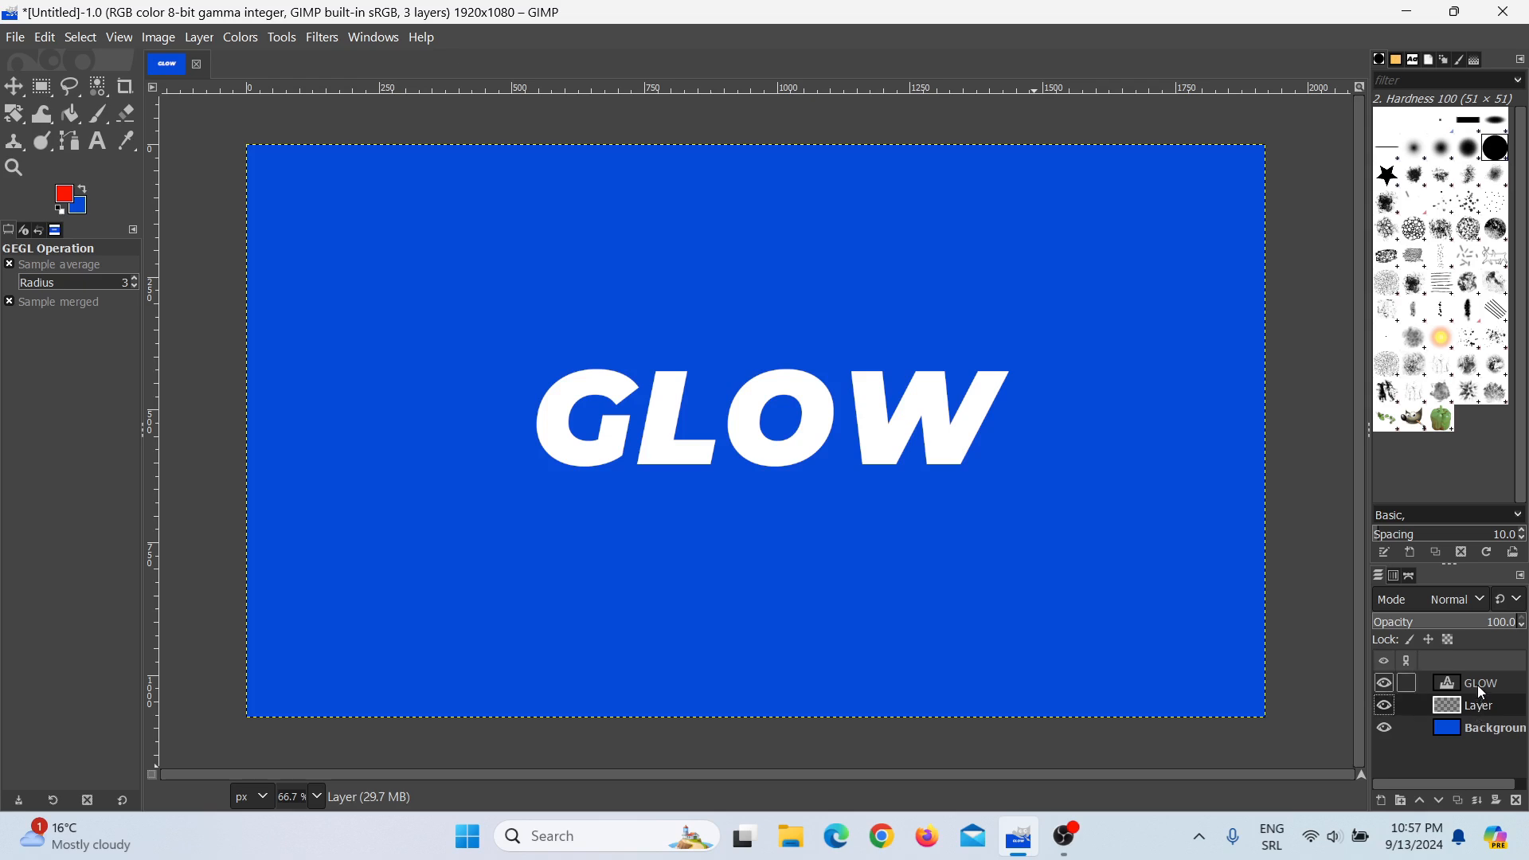
Step: Select the letter shapes from the GLOW text layer's alpha and hide that layer
{"action": "left_click", "coordinate": [1478, 685]}
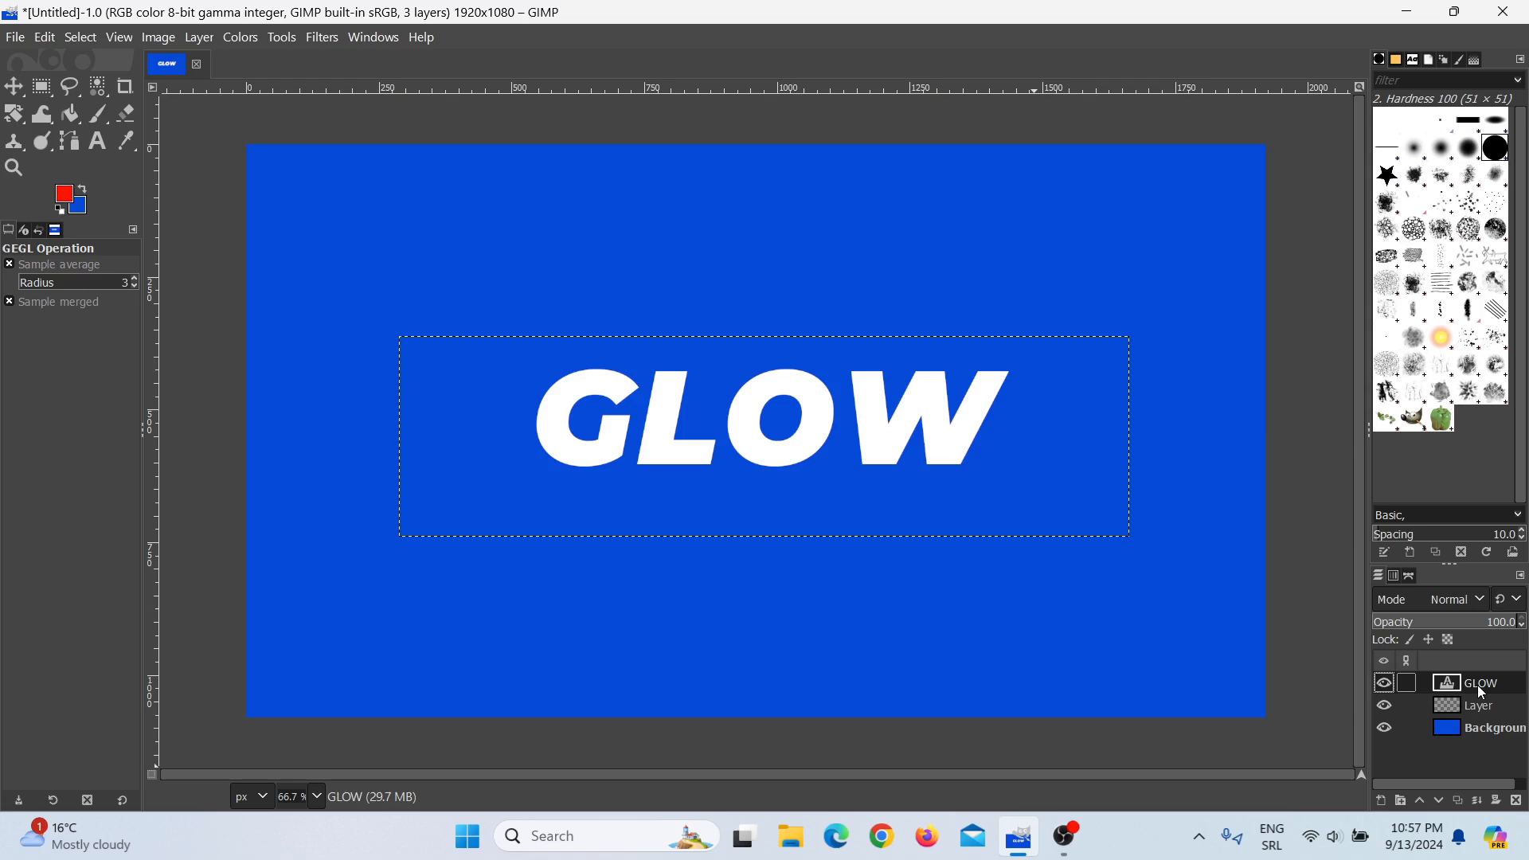
{"action": "right_click", "coordinate": [1478, 685]}
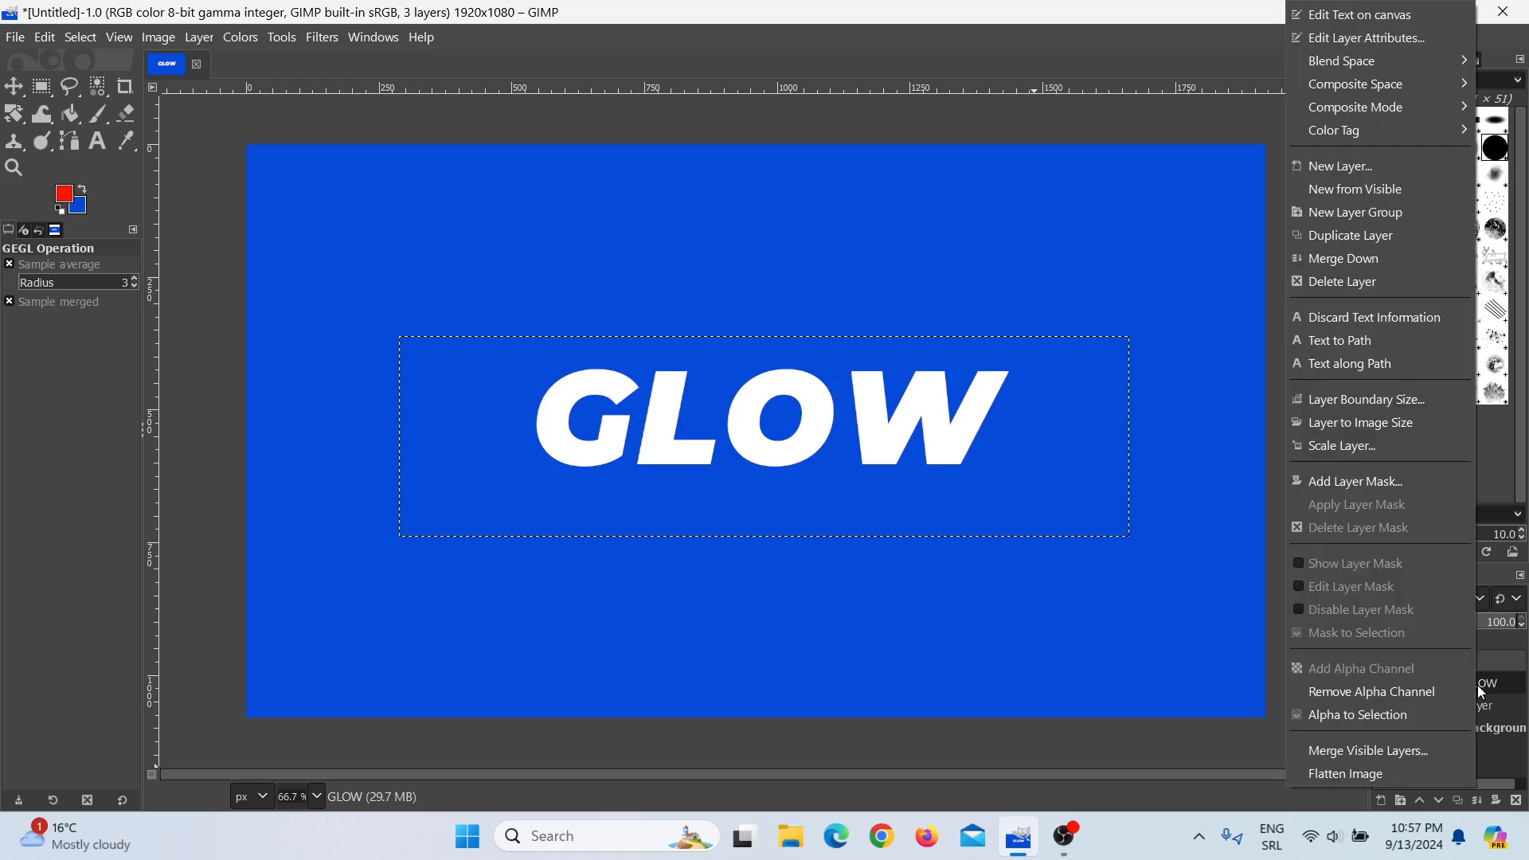
{"action": "left_click", "coordinate": [1412, 713]}
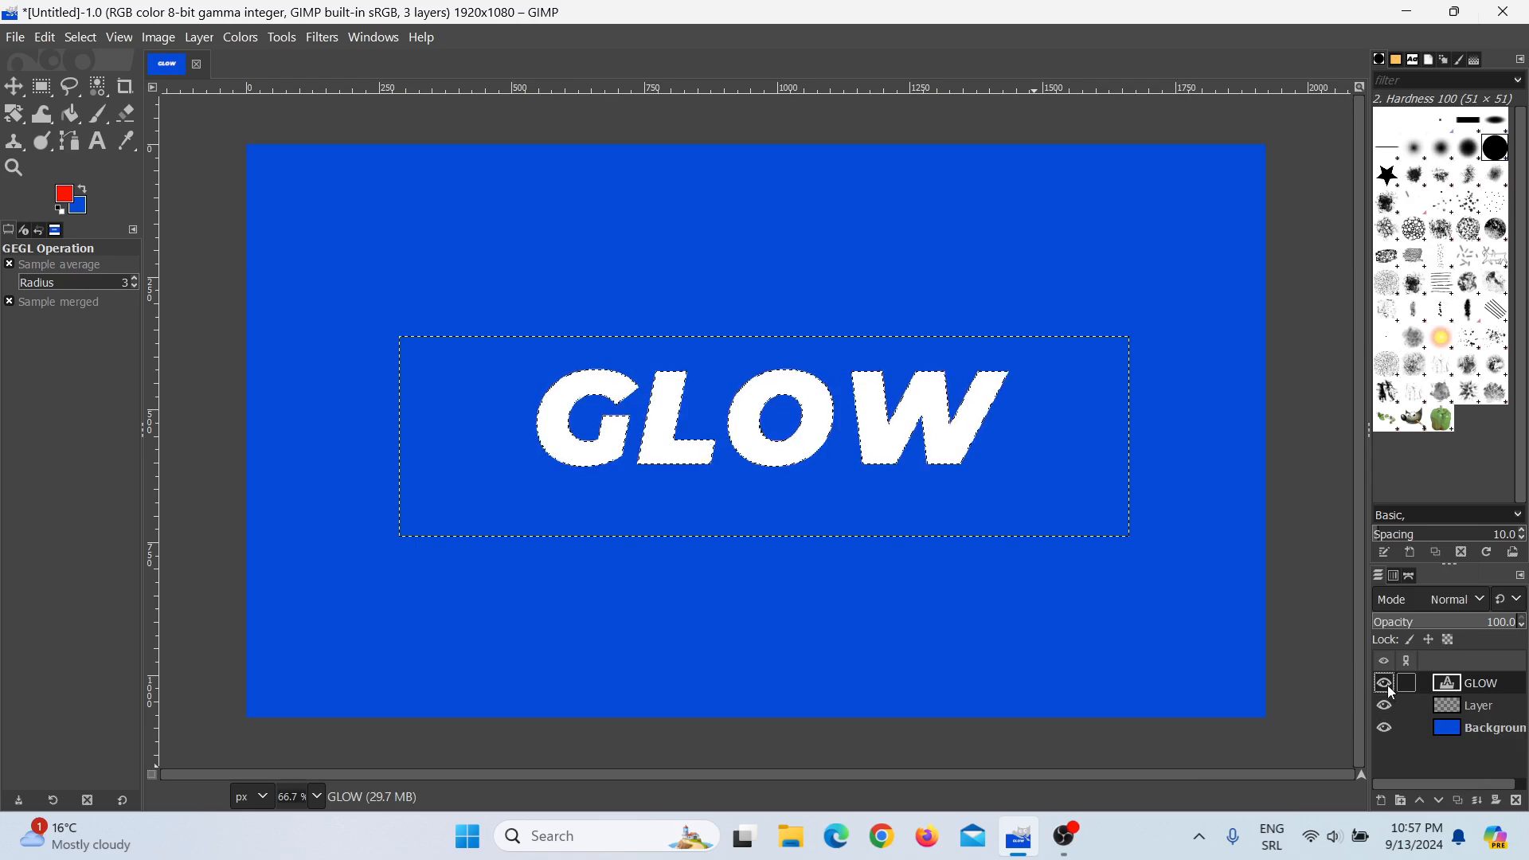
{"action": "left_click", "coordinate": [1385, 684]}
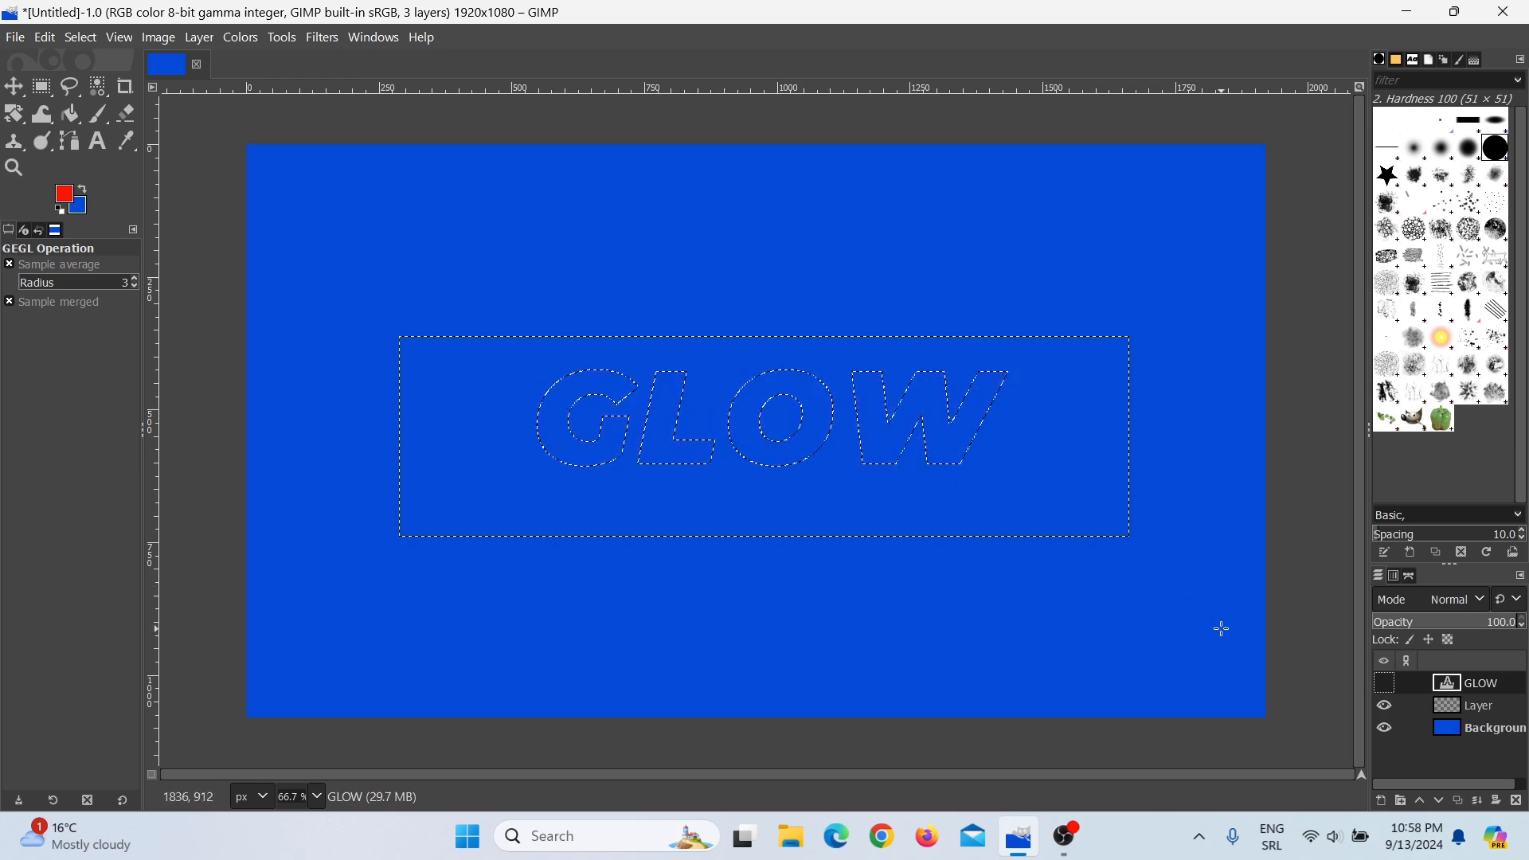
Step: Fill the letter-shaped selection on the transparent layer with green (10fc00) using Bucket Fill
{"action": "left_click", "coordinate": [1477, 706]}
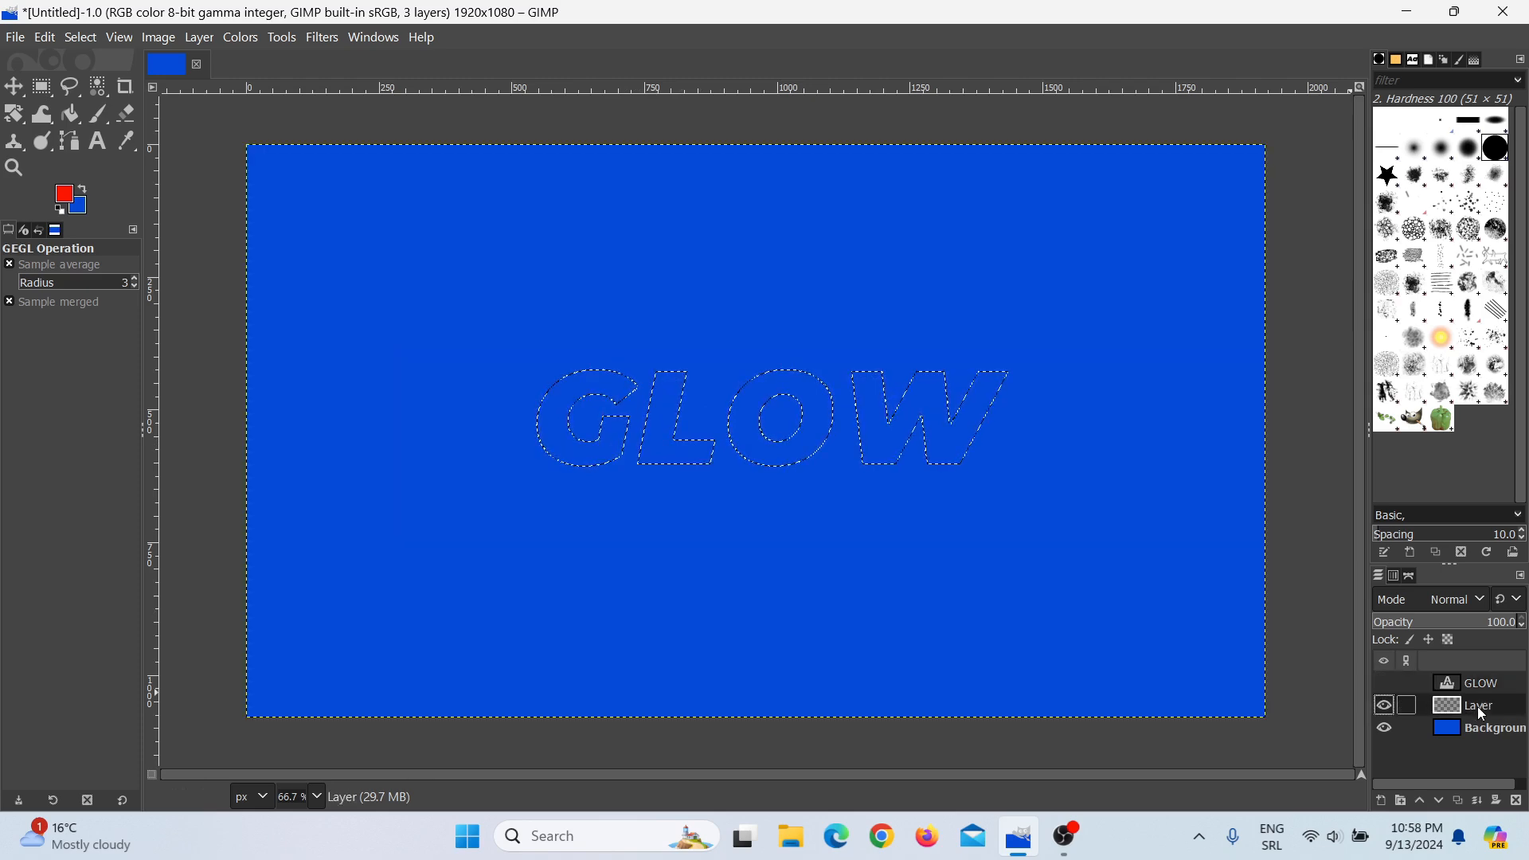
{"action": "left_click", "coordinate": [63, 196]}
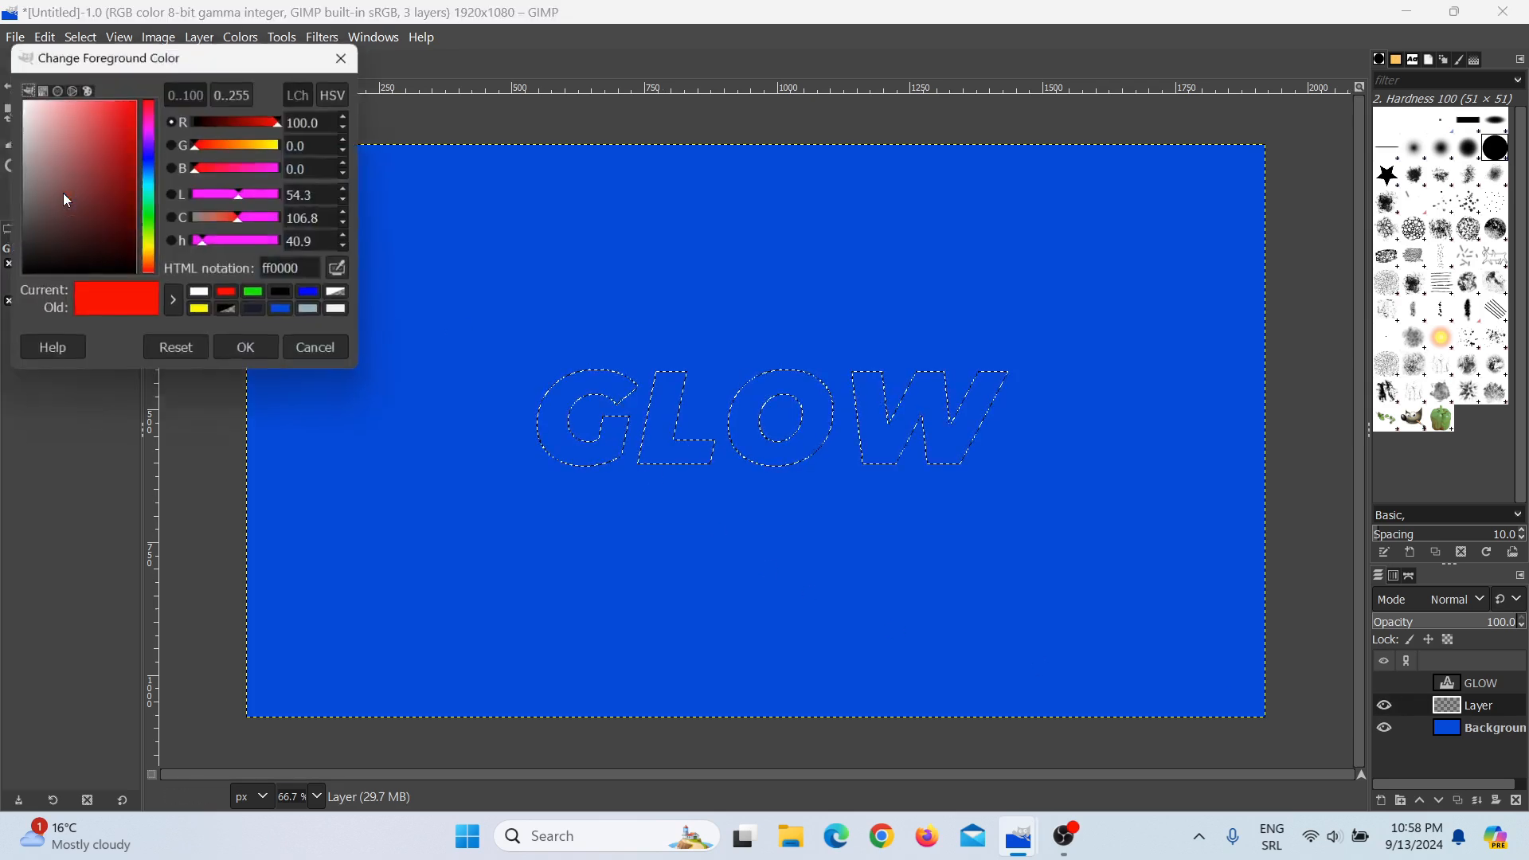
{"action": "left_click", "coordinate": [257, 296]}
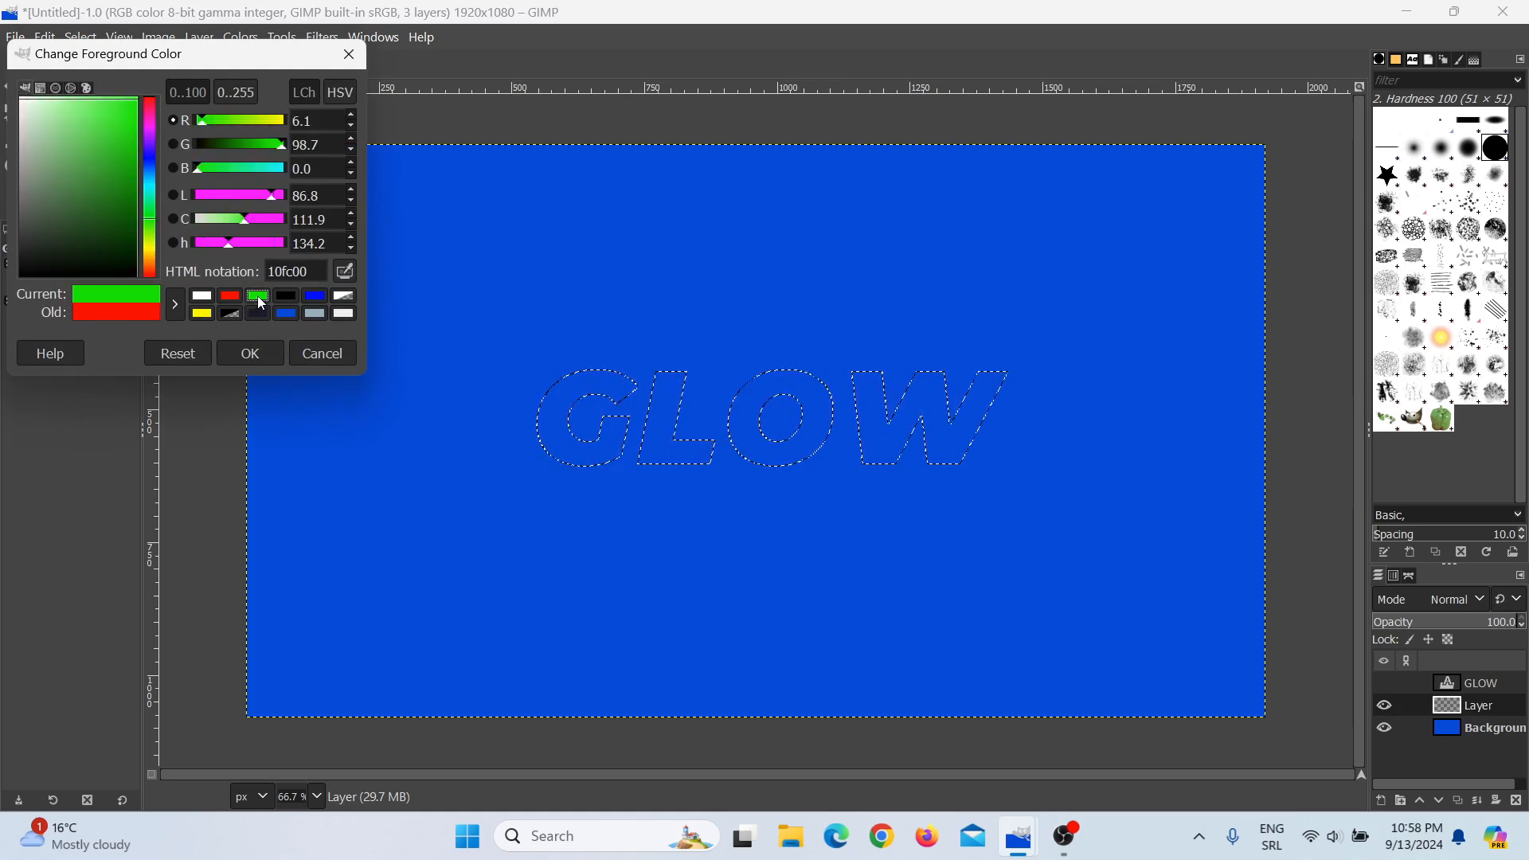
{"action": "left_click", "coordinate": [250, 353]}
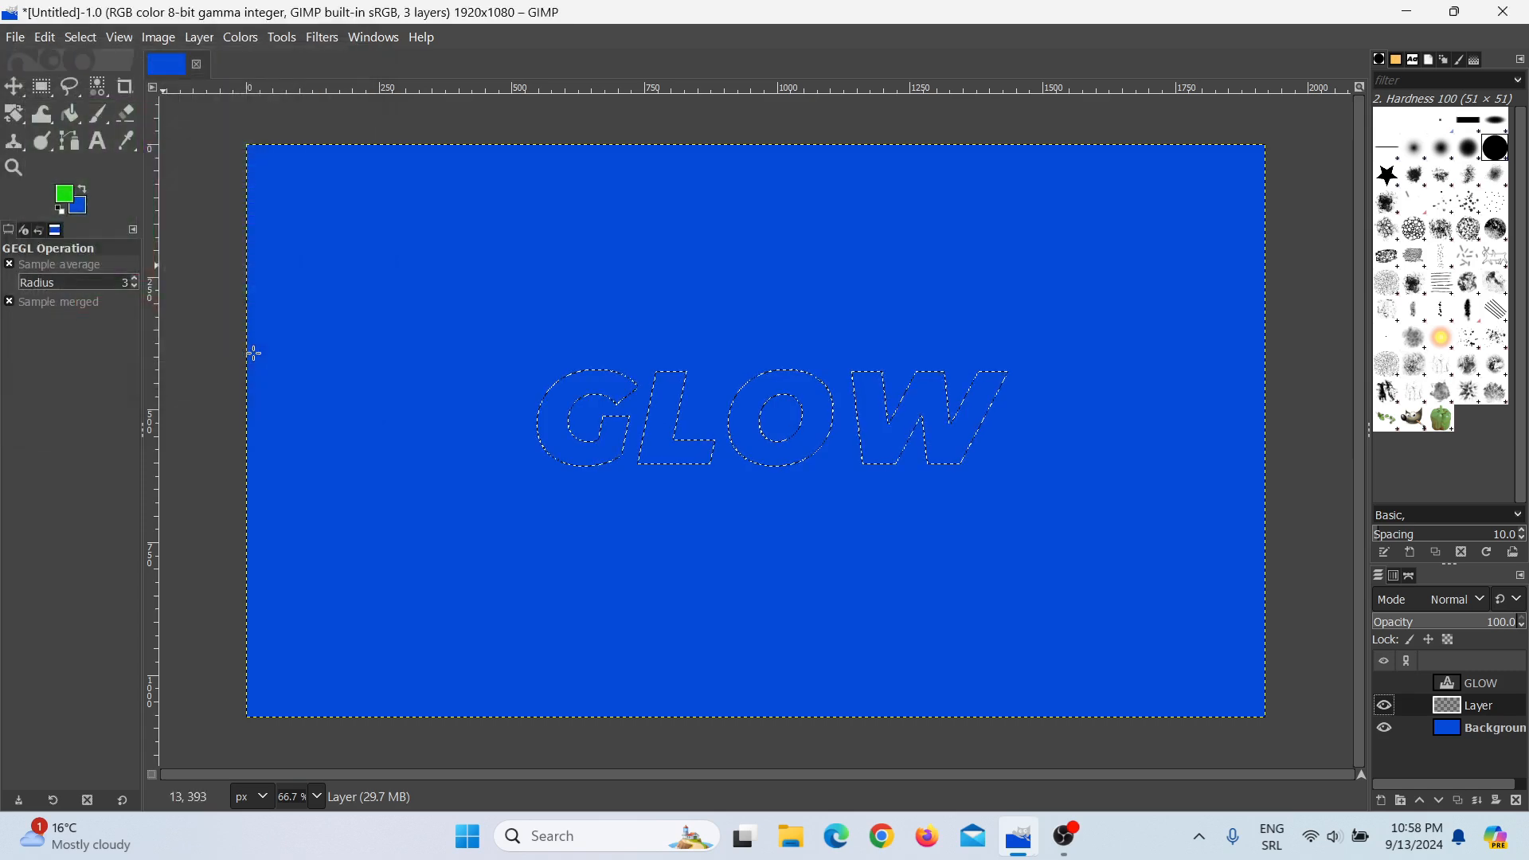
{"action": "left_click", "coordinate": [71, 115]}
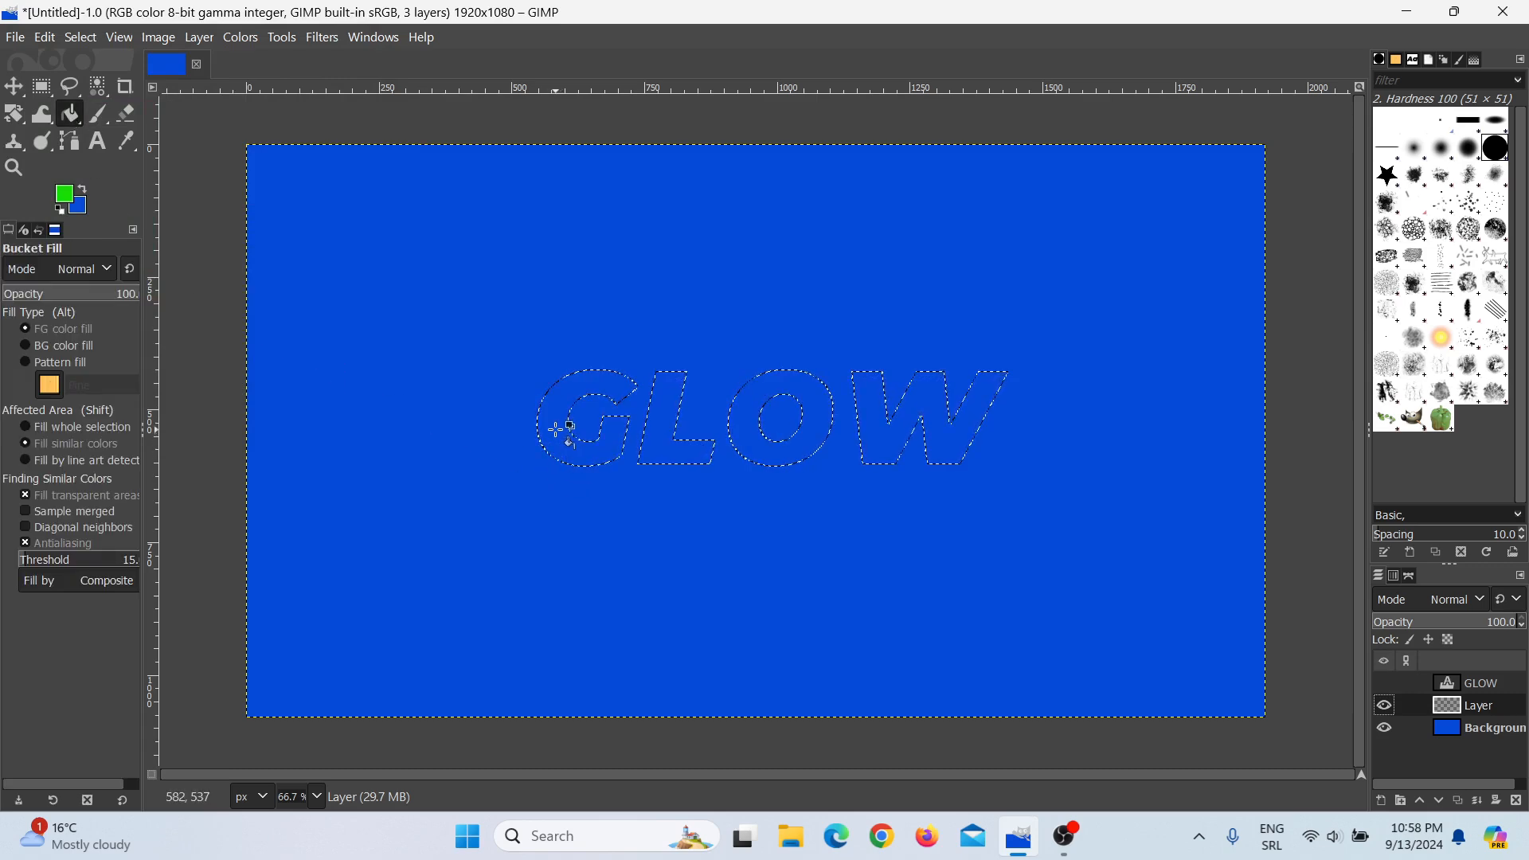
{"action": "left_click", "coordinate": [557, 430]}
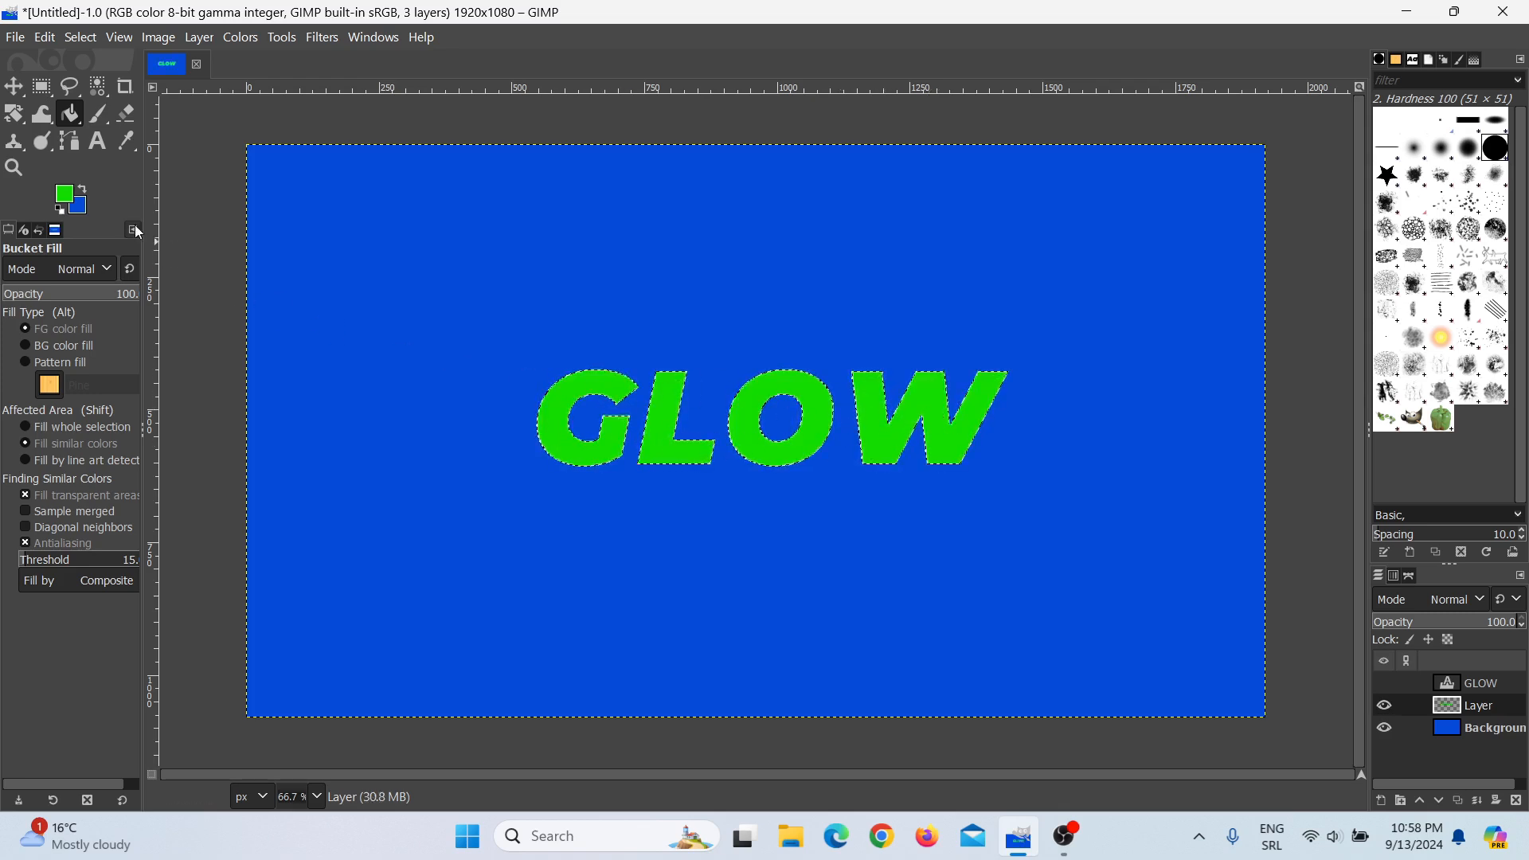
Step: Invert the letter-shaped selection and make the GLOW text layer visible again
{"action": "left_click", "coordinate": [80, 39]}
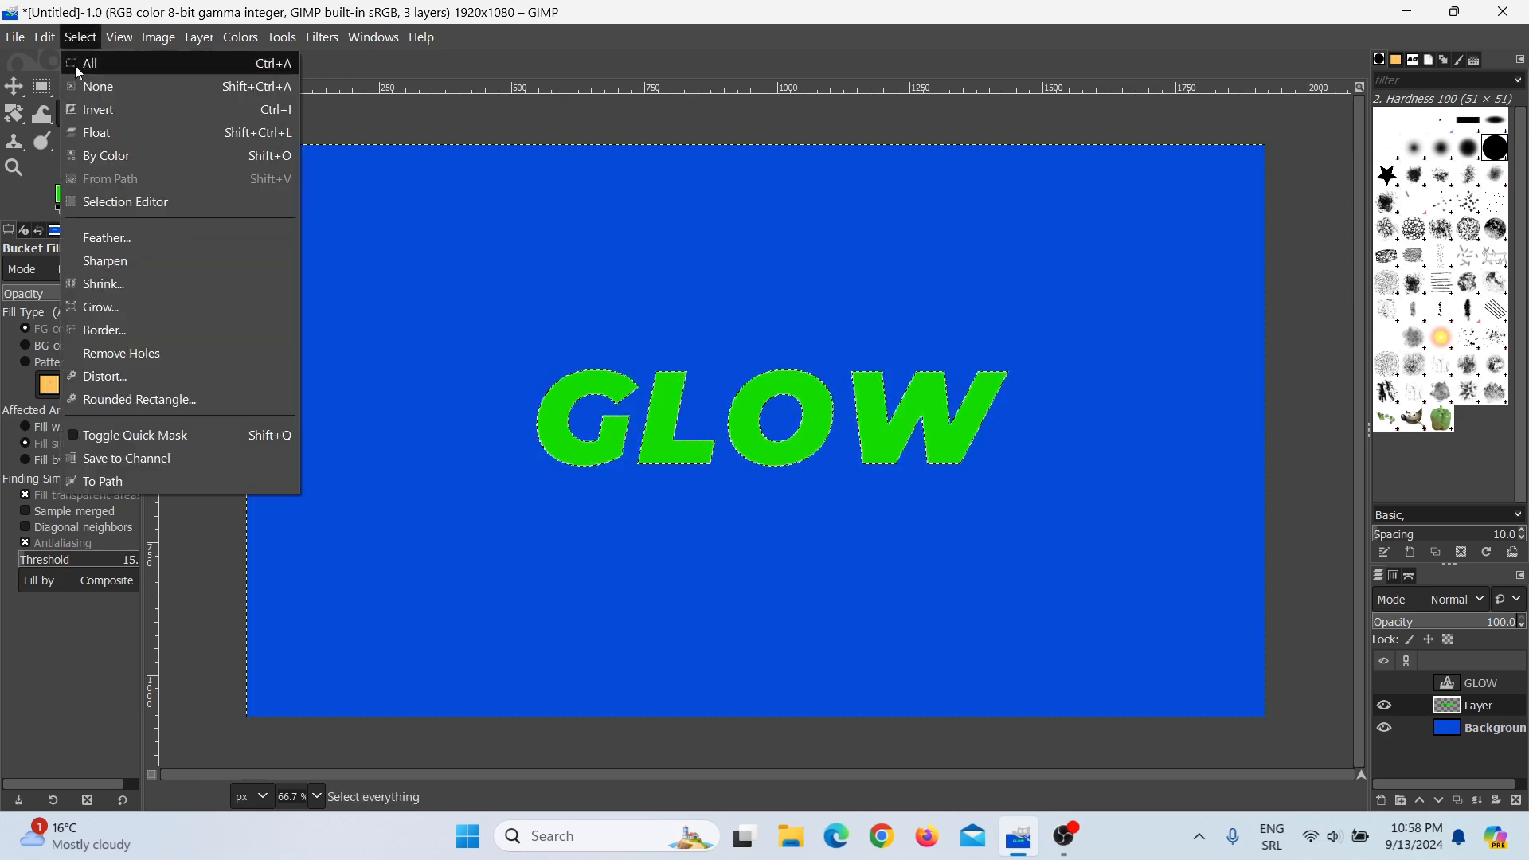
{"action": "left_click", "coordinate": [99, 118]}
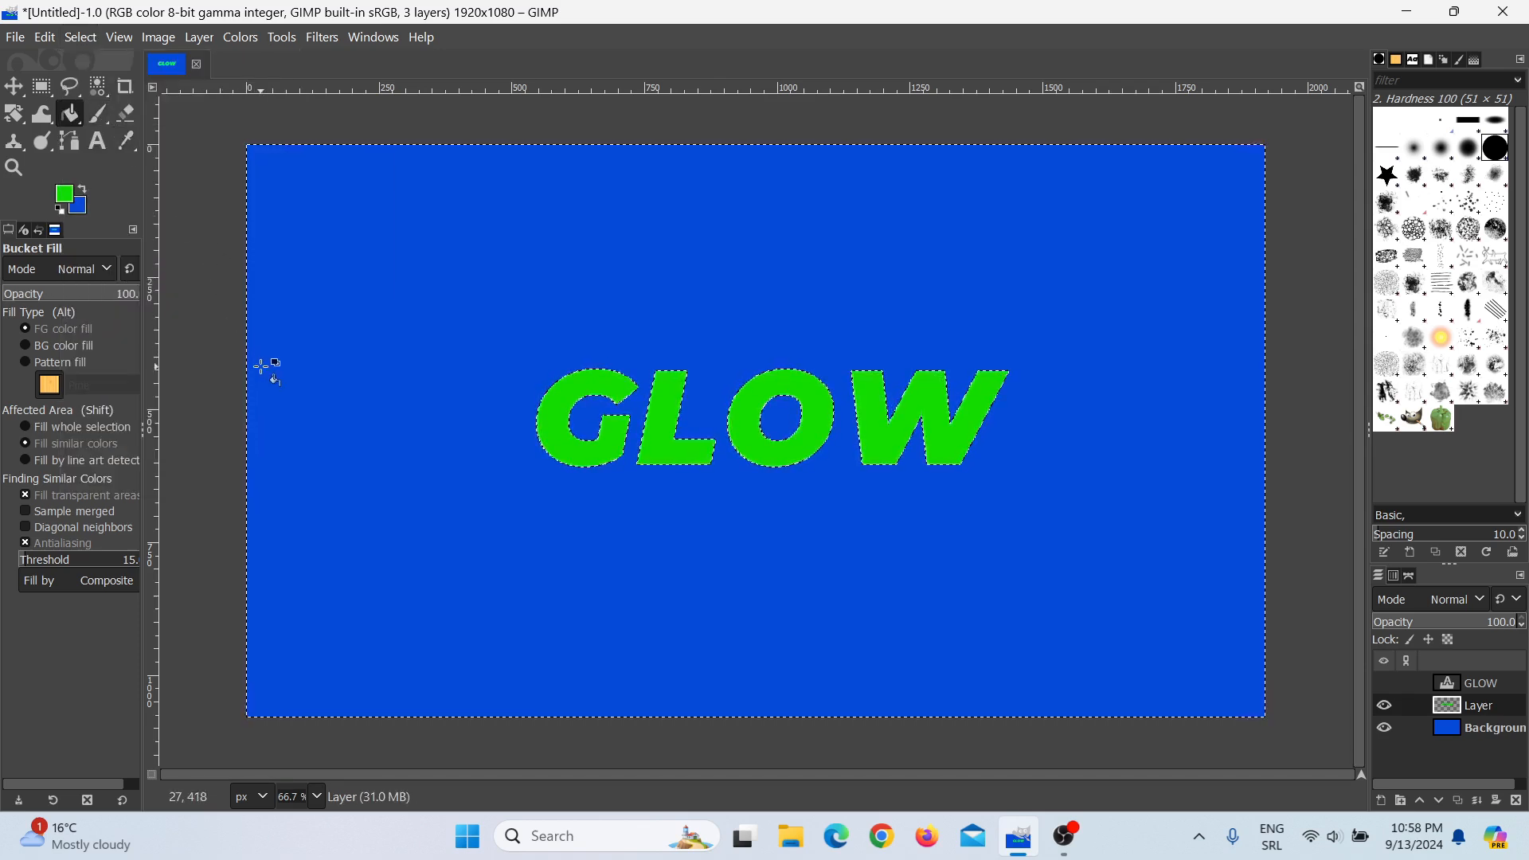
{"action": "left_click", "coordinate": [1386, 688]}
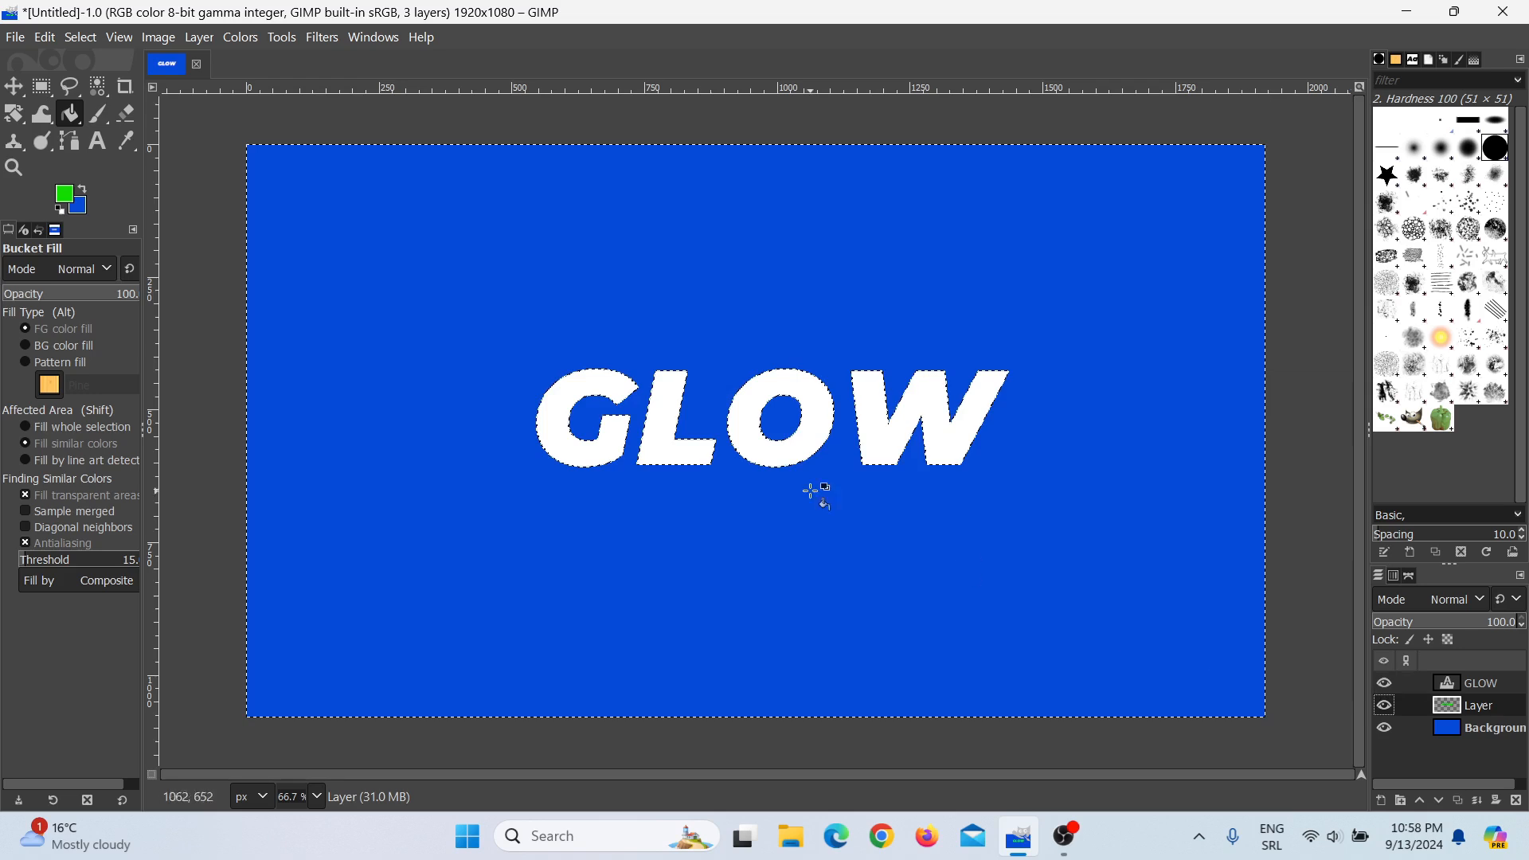
Step: Apply a Gaussian Blur of size 47.22 in X and Y to the green letter layer within the inverted selection
{"action": "left_click", "coordinate": [322, 37]}
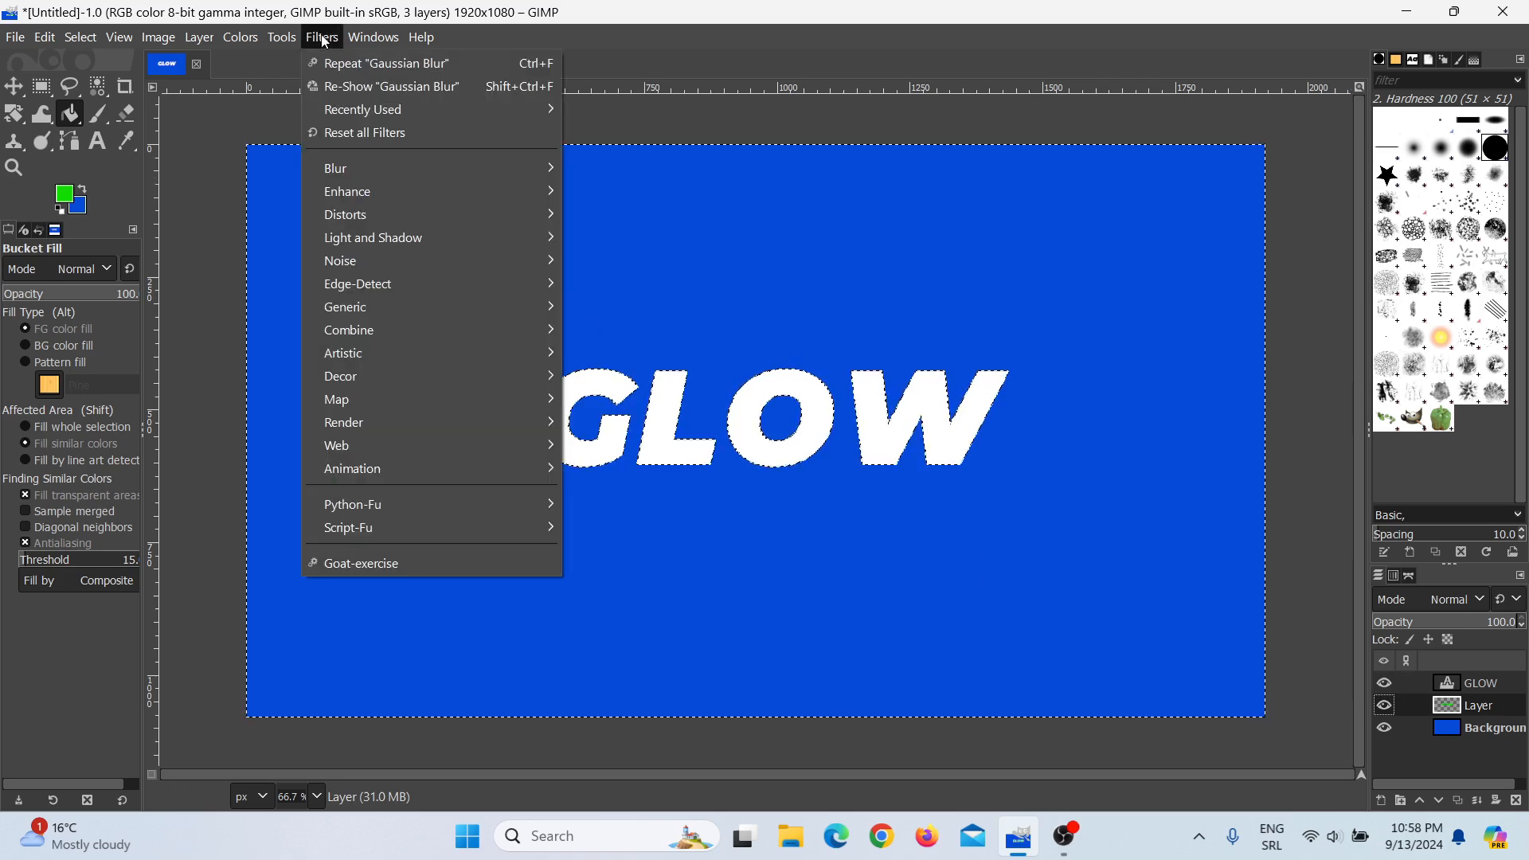
{"action": "mouse_move", "coordinate": [540, 169]}
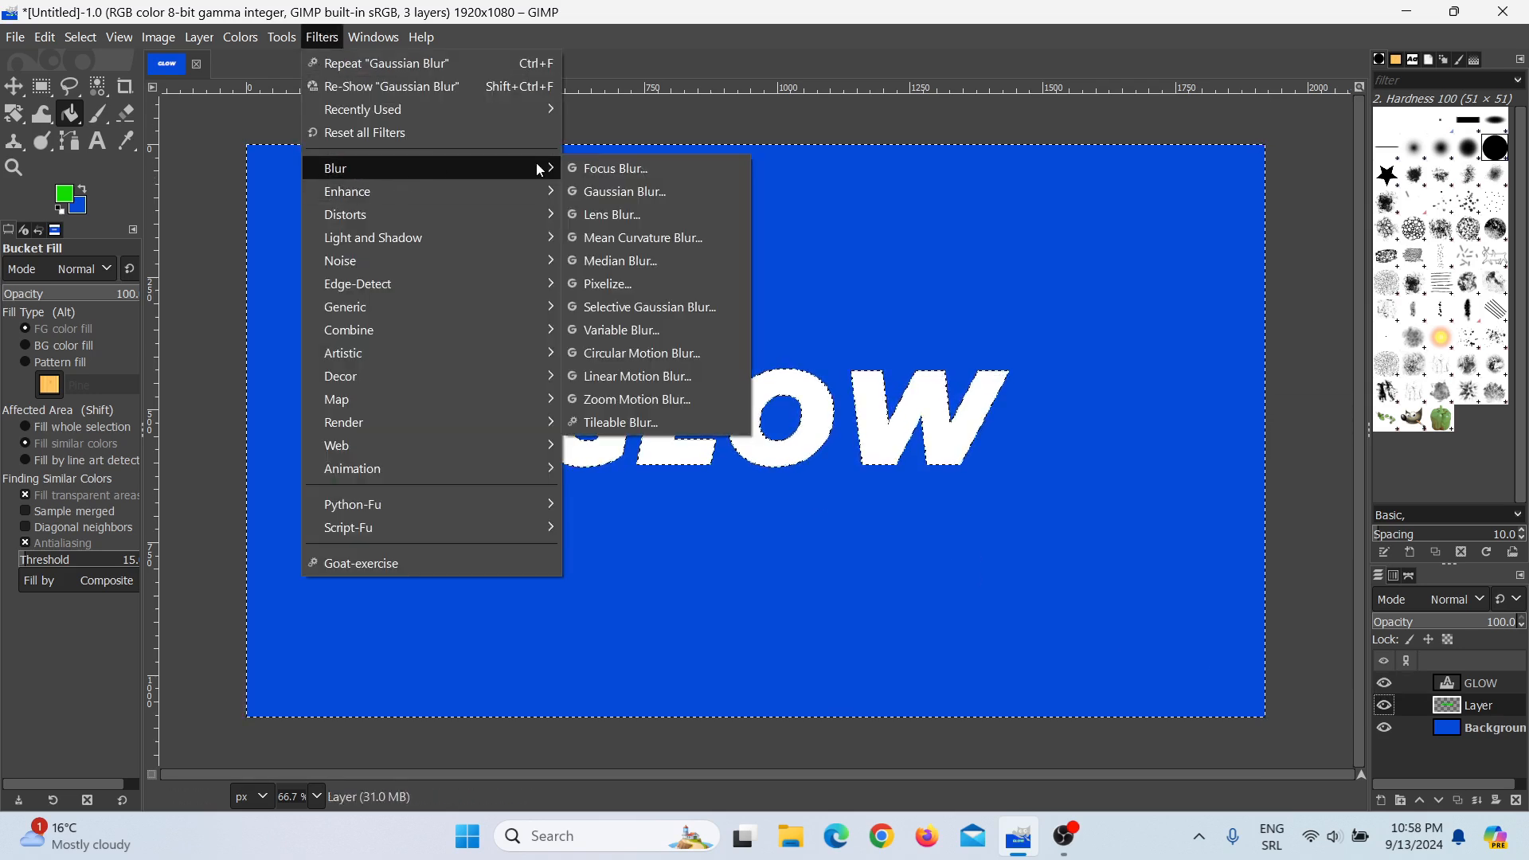
{"action": "left_click", "coordinate": [618, 191]}
{"action": "mouse_move", "coordinate": [189, 216]}
{"action": "left_mouse_down"}
{"action": "mouse_move", "coordinate": [269, 217]}
{"action": "mouse_move", "coordinate": [209, 220]}
{"action": "left_mouse_up"}
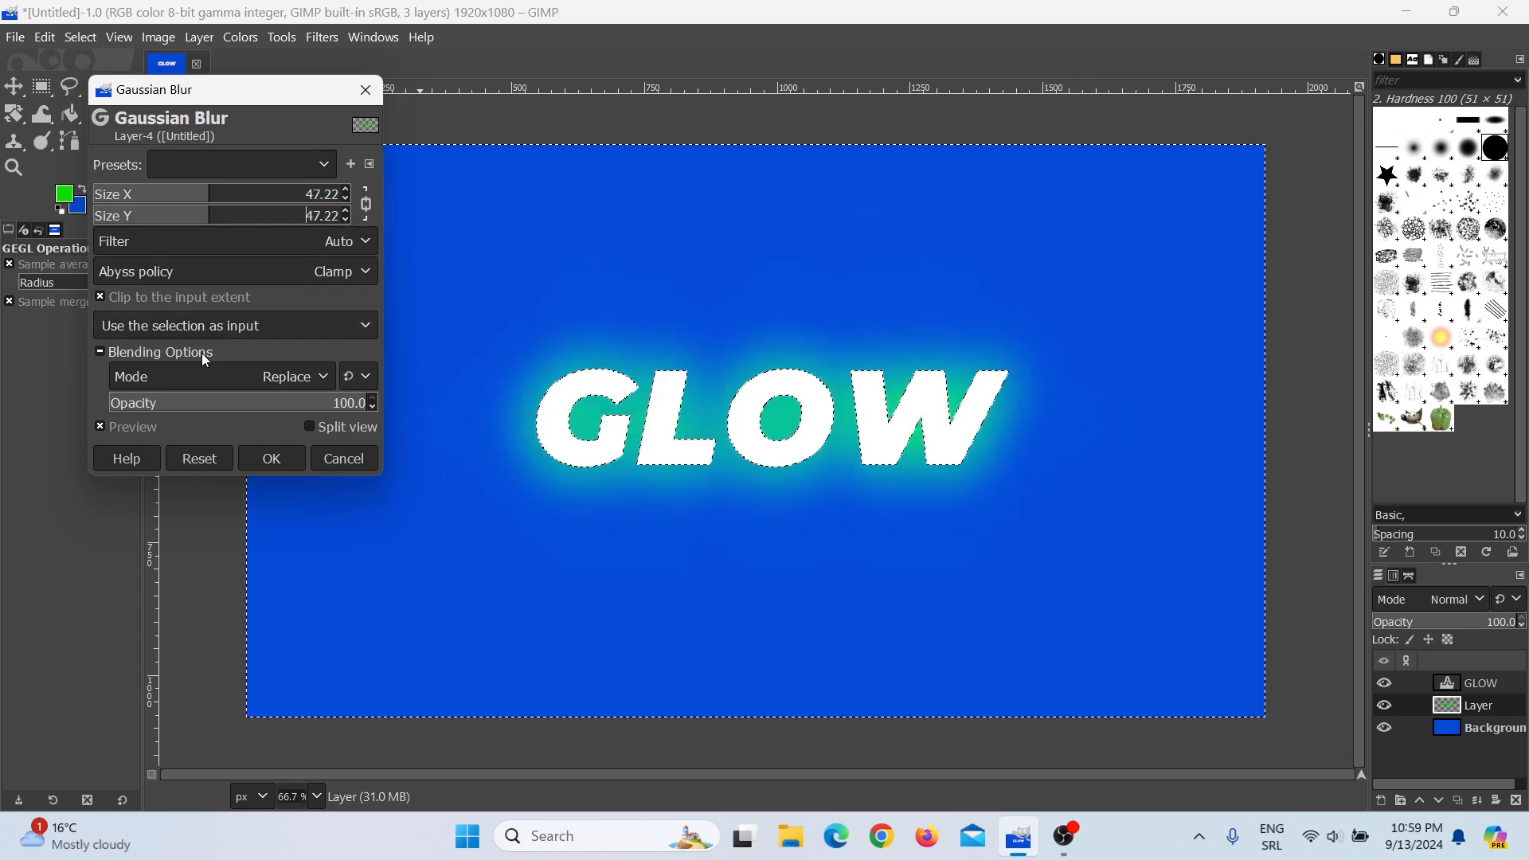
{"action": "left_click", "coordinate": [273, 460]}
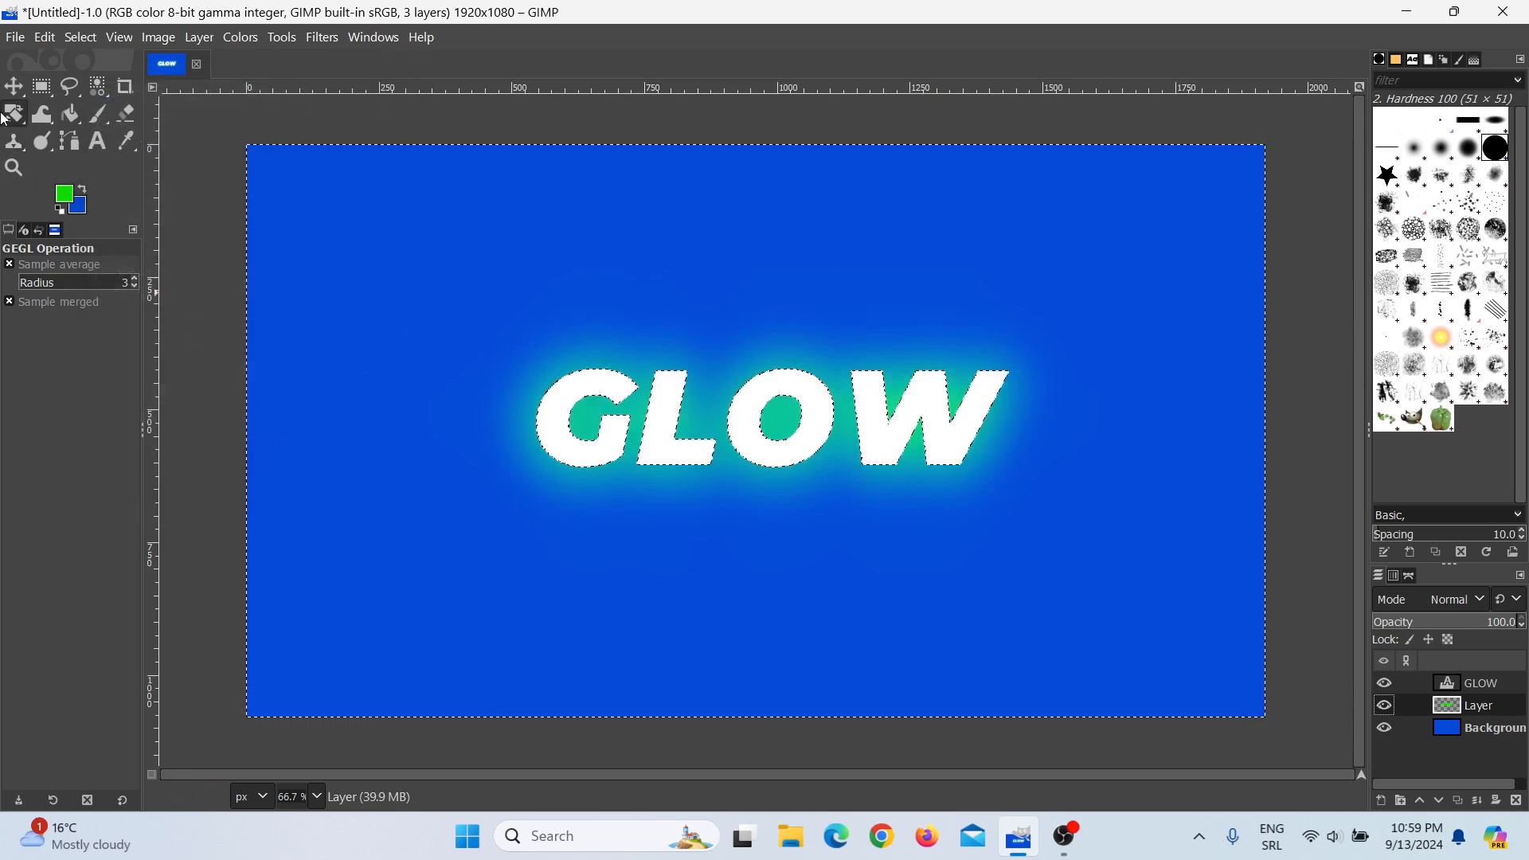
Step: Try moving the white GLOW text away from its green glow with the Move tool, and undo the move
{"action": "left_click", "coordinate": [13, 86]}
{"action": "left_click_drag", "start_coordinate": [575, 455], "coordinate": [532, 360]}
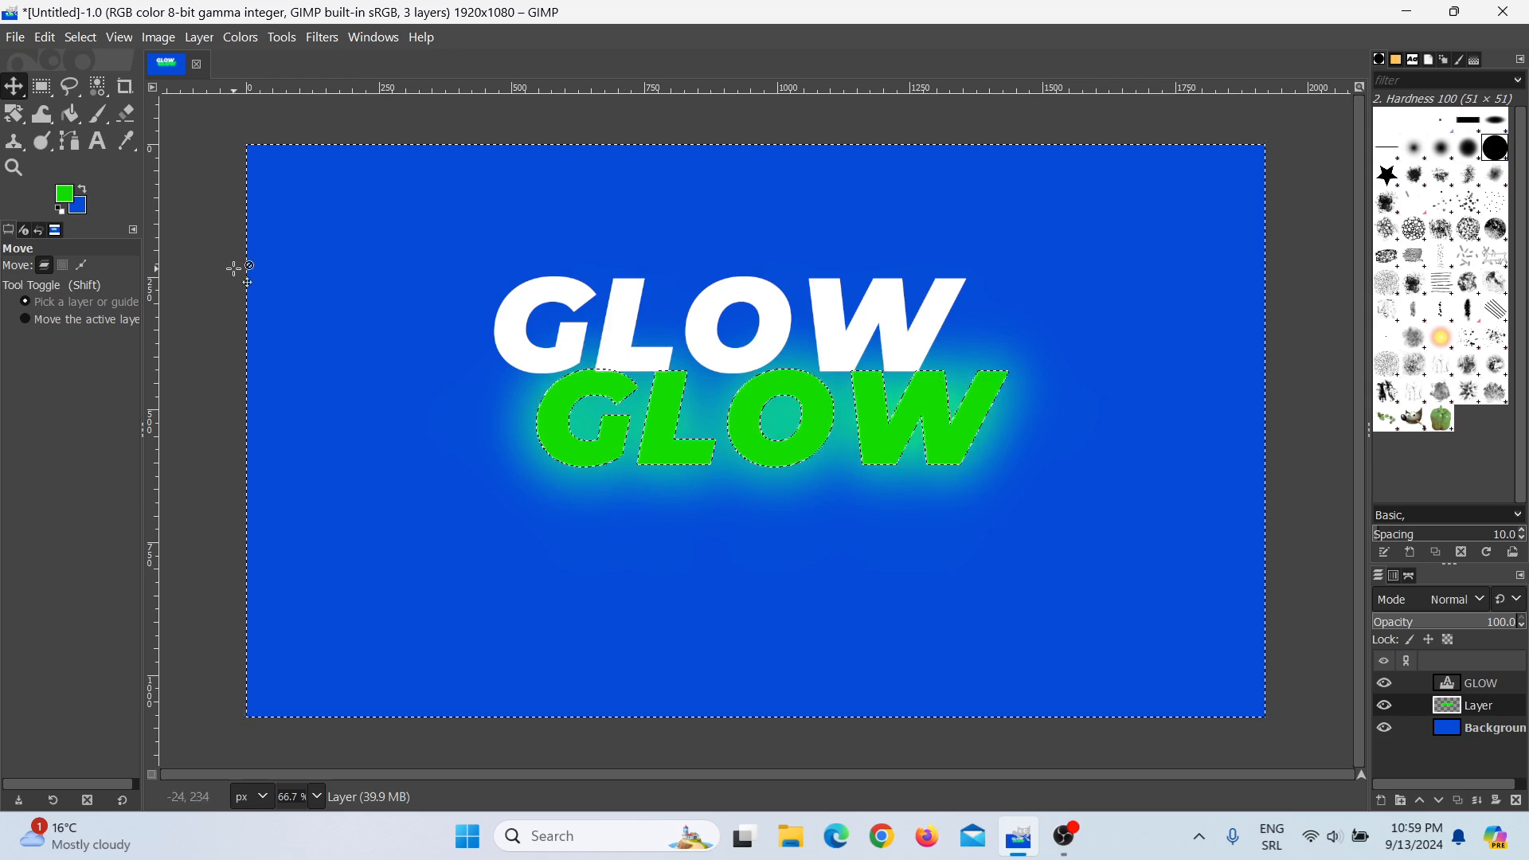
{"action": "left_click", "coordinate": [46, 40]}
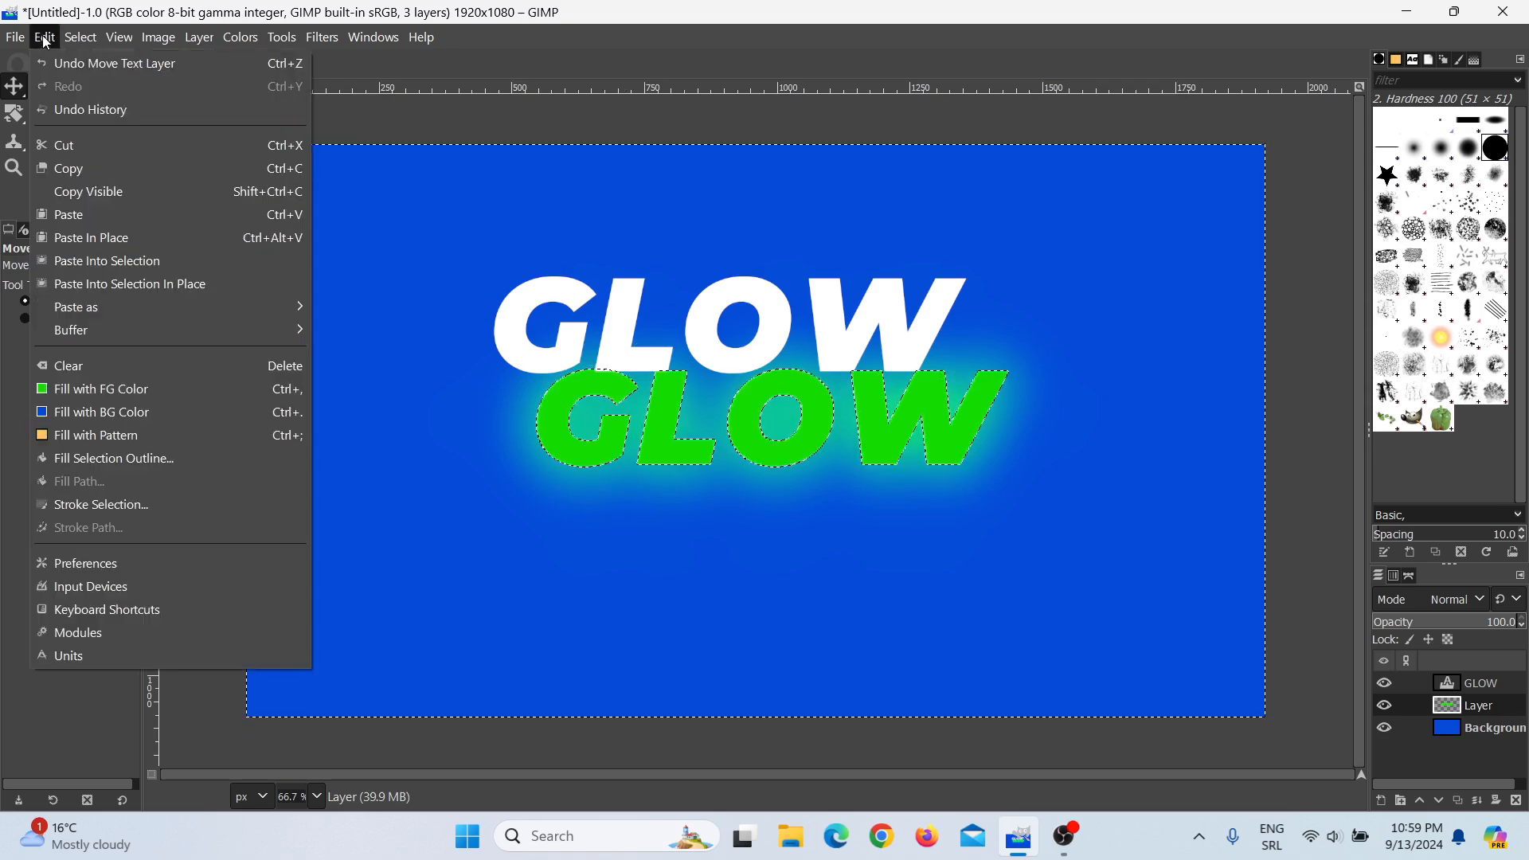
{"action": "left_click", "coordinate": [83, 72]}
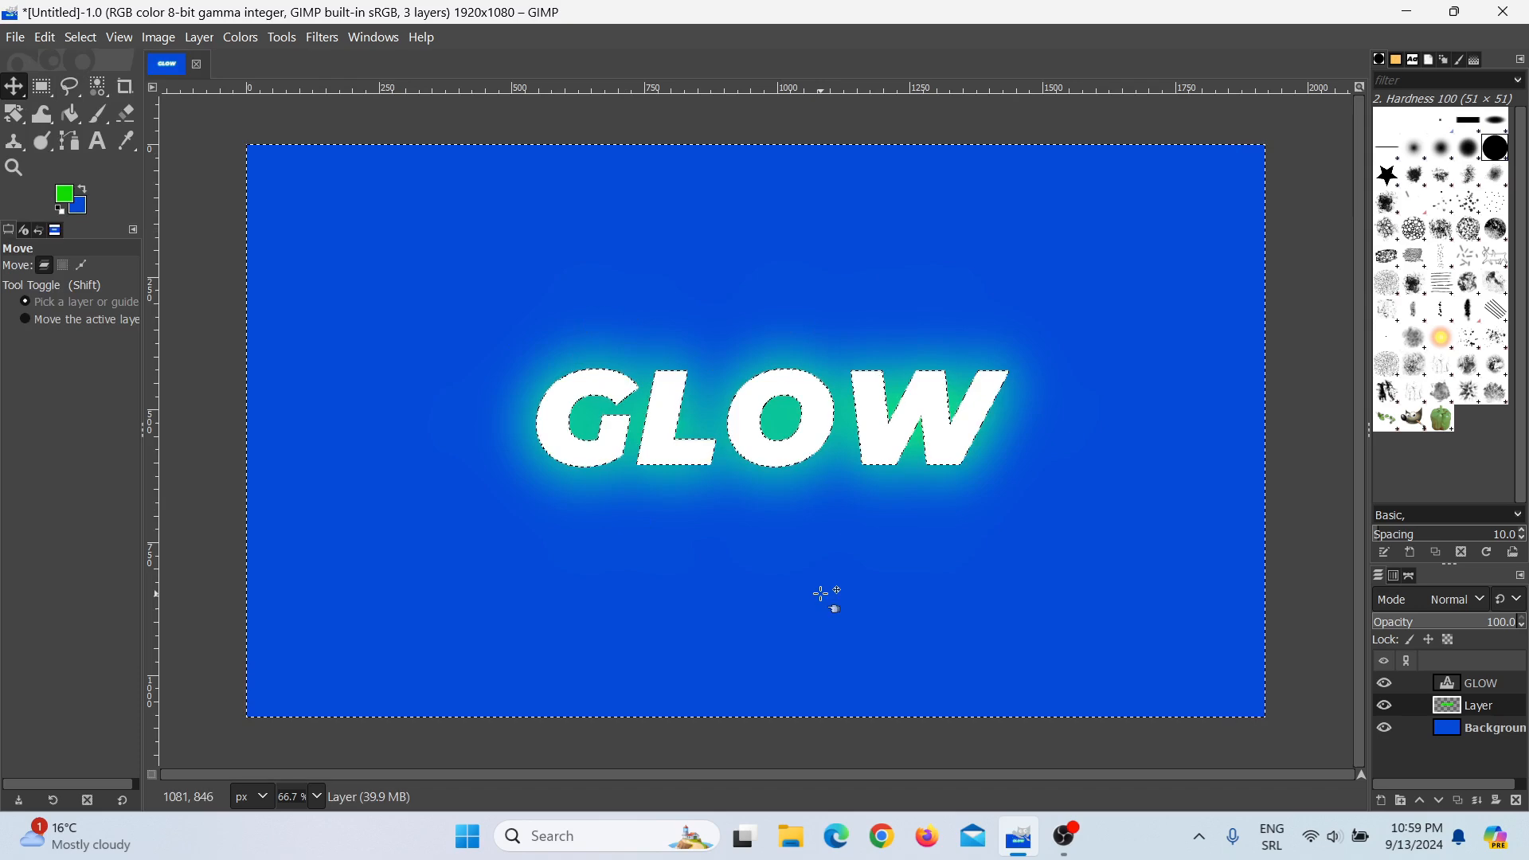
Step: Merge the GLOW text layer down into the green glow layer and shift the merged layer slightly to the right
{"action": "left_click", "coordinate": [1479, 686]}
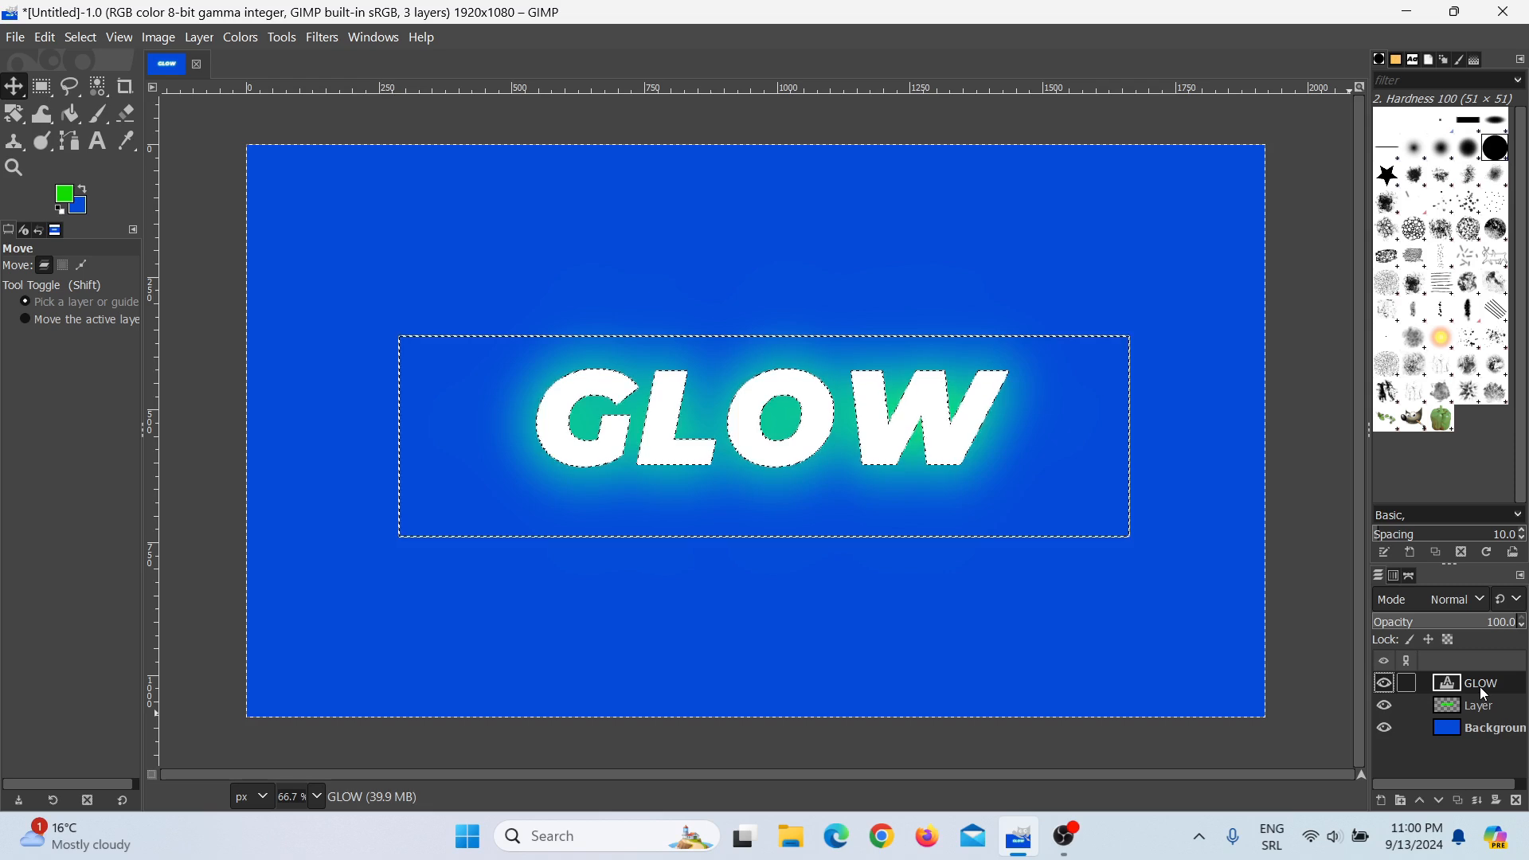
{"action": "right_click", "coordinate": [1479, 686]}
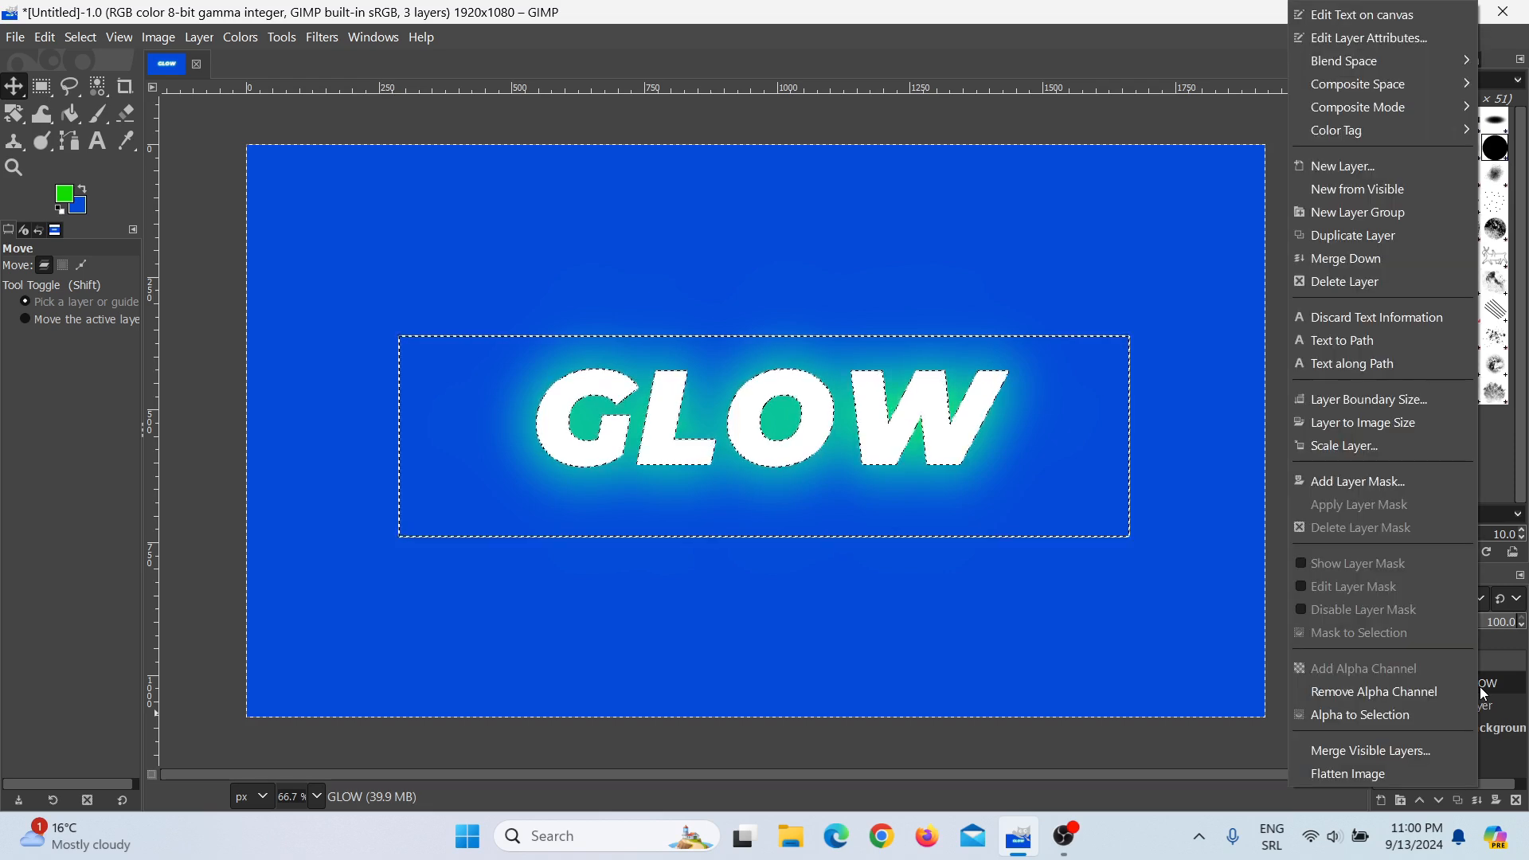
{"action": "left_click", "coordinate": [1334, 266]}
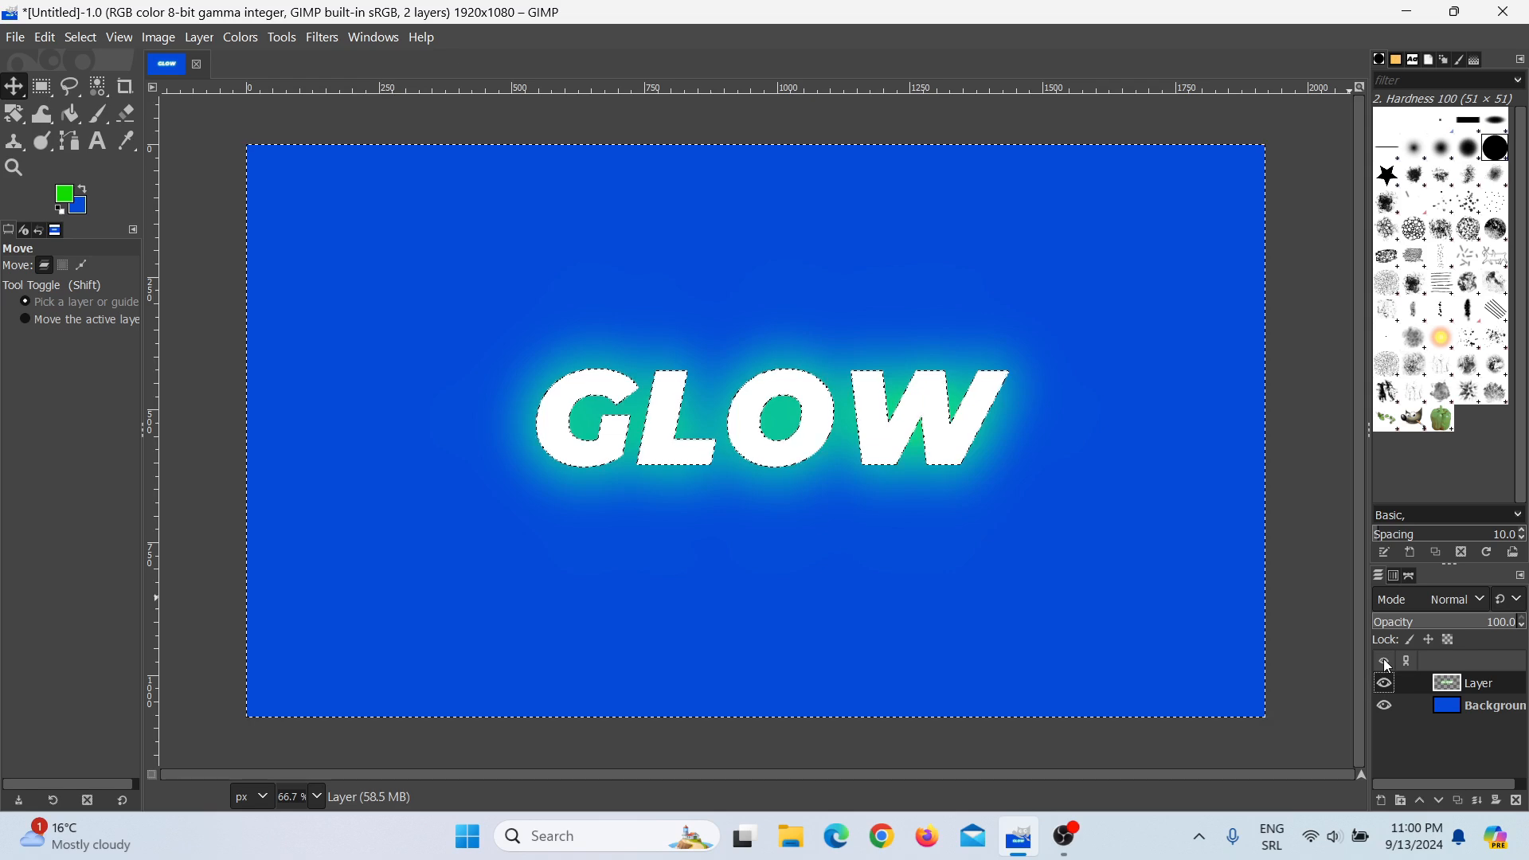
{"action": "left_click_drag", "start_coordinate": [587, 462], "coordinate": [629, 458]}
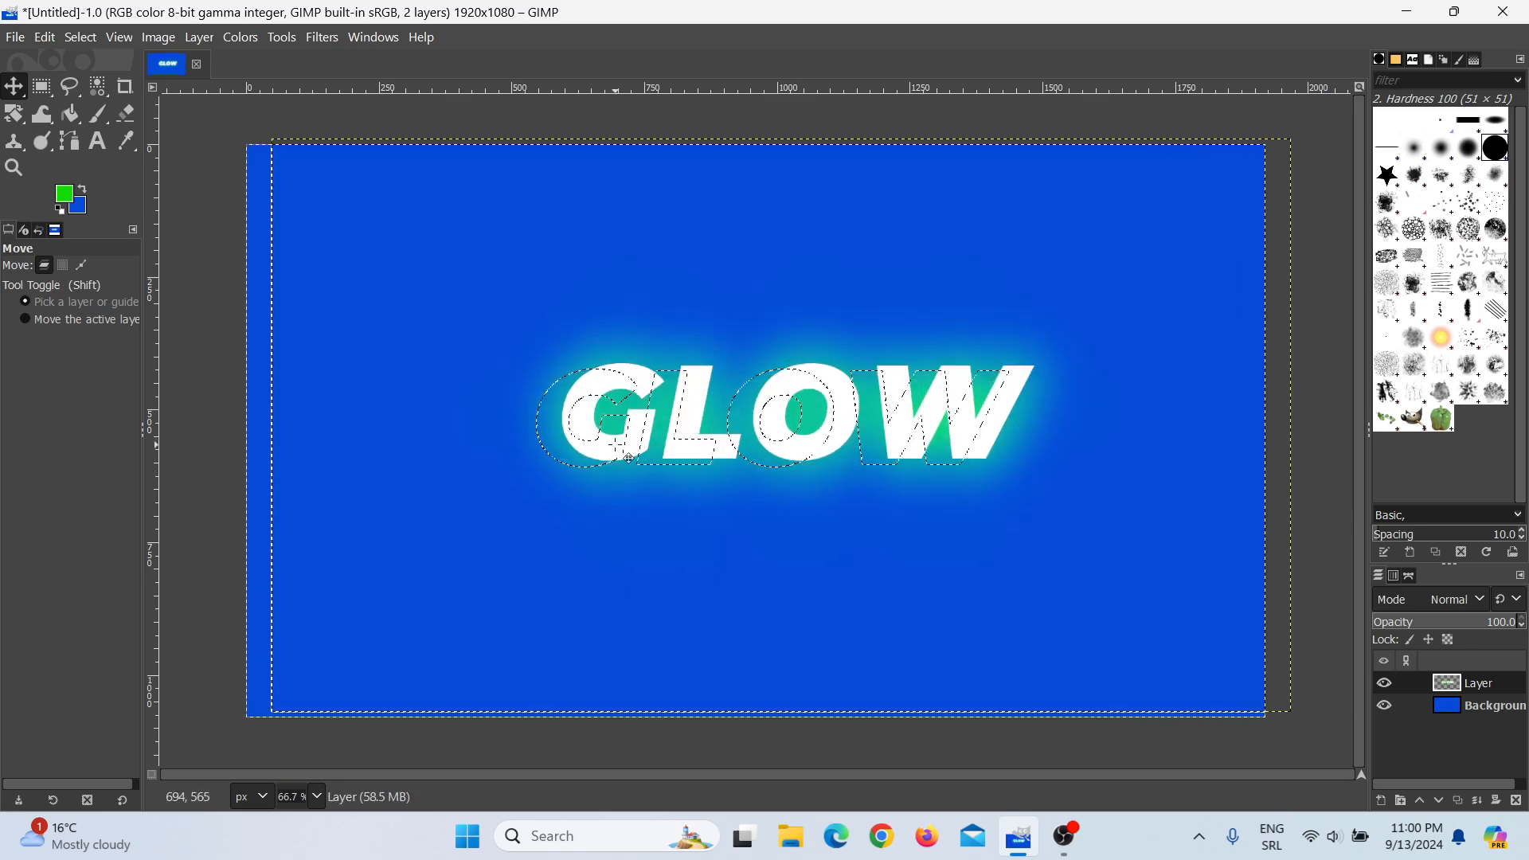